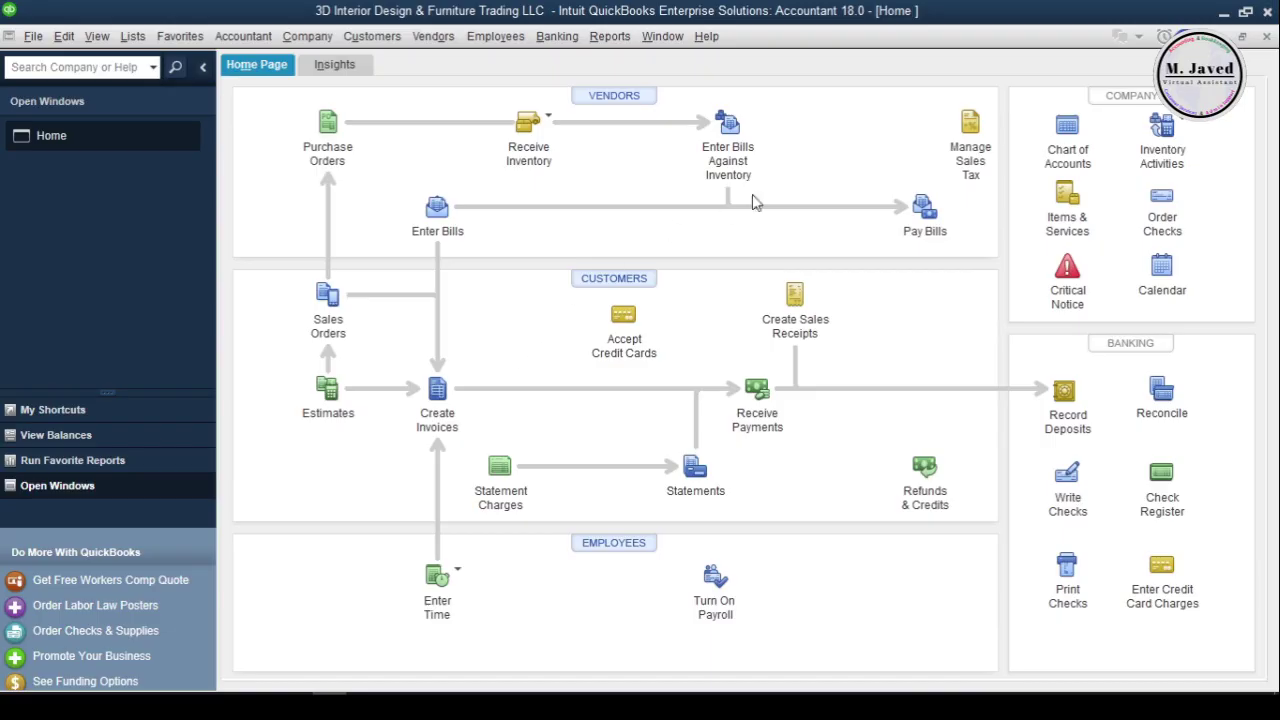
Step: Open the Chart of Accounts from the Company panel on the Home page
click(1057, 138)
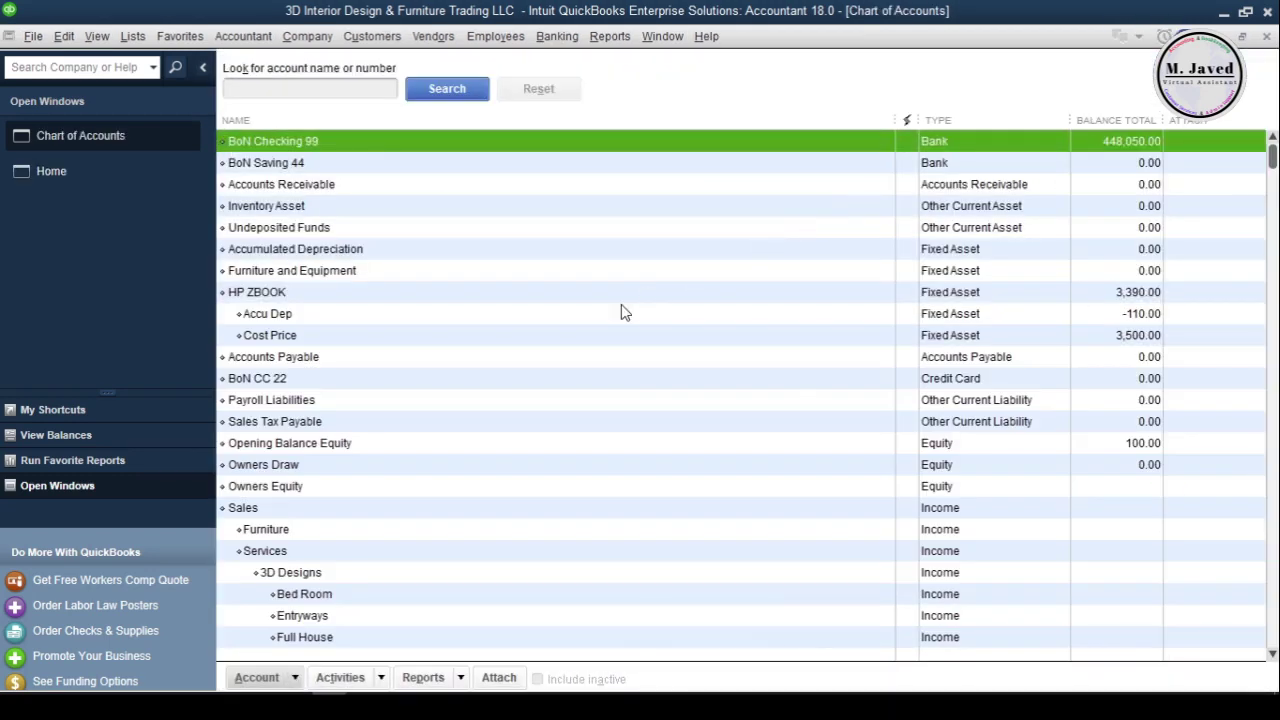
Step: Check the HP ZBOOK balances: 3,390.00 net, Accu Dep -110.00, Cost Price 3,500.00
click(617, 315)
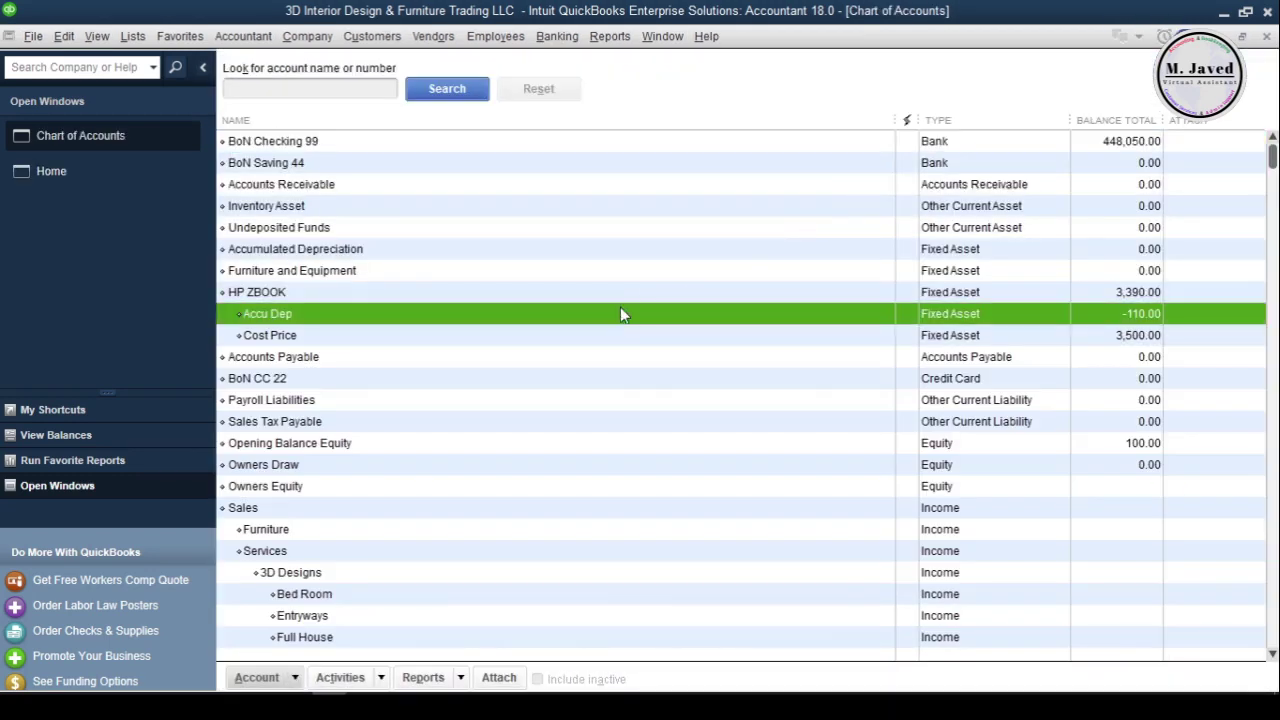
click(614, 297)
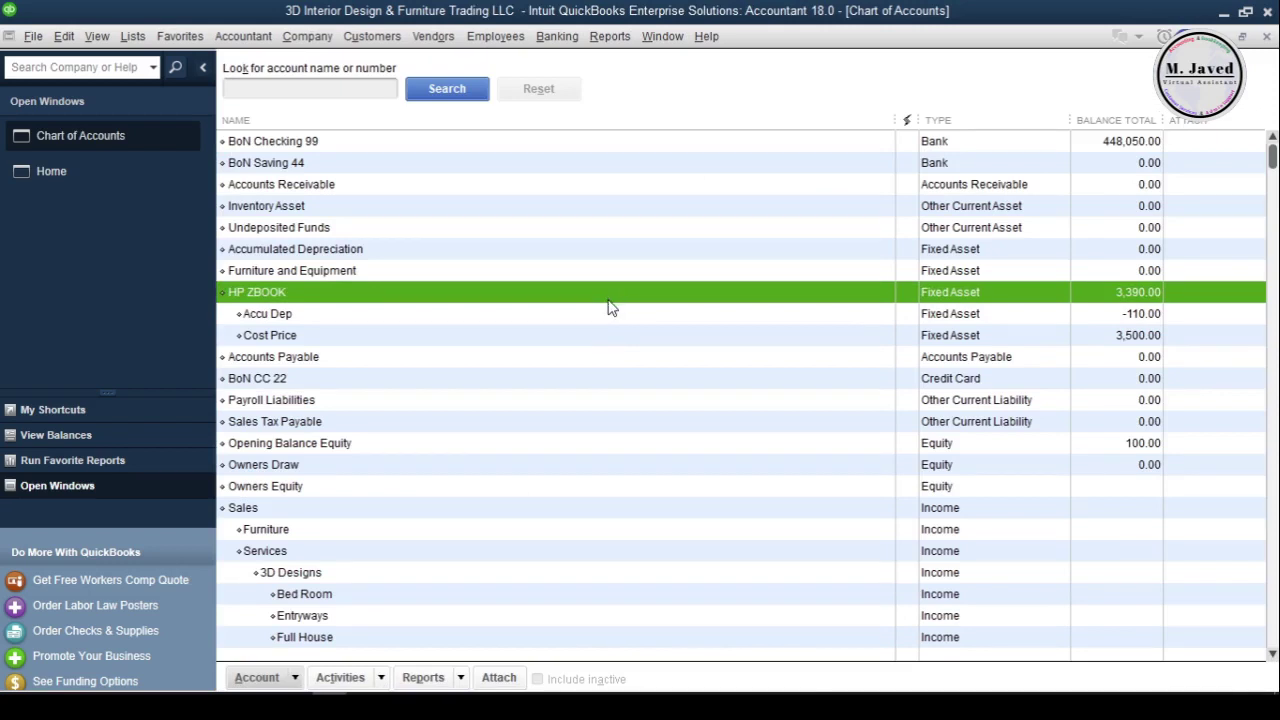
click(607, 332)
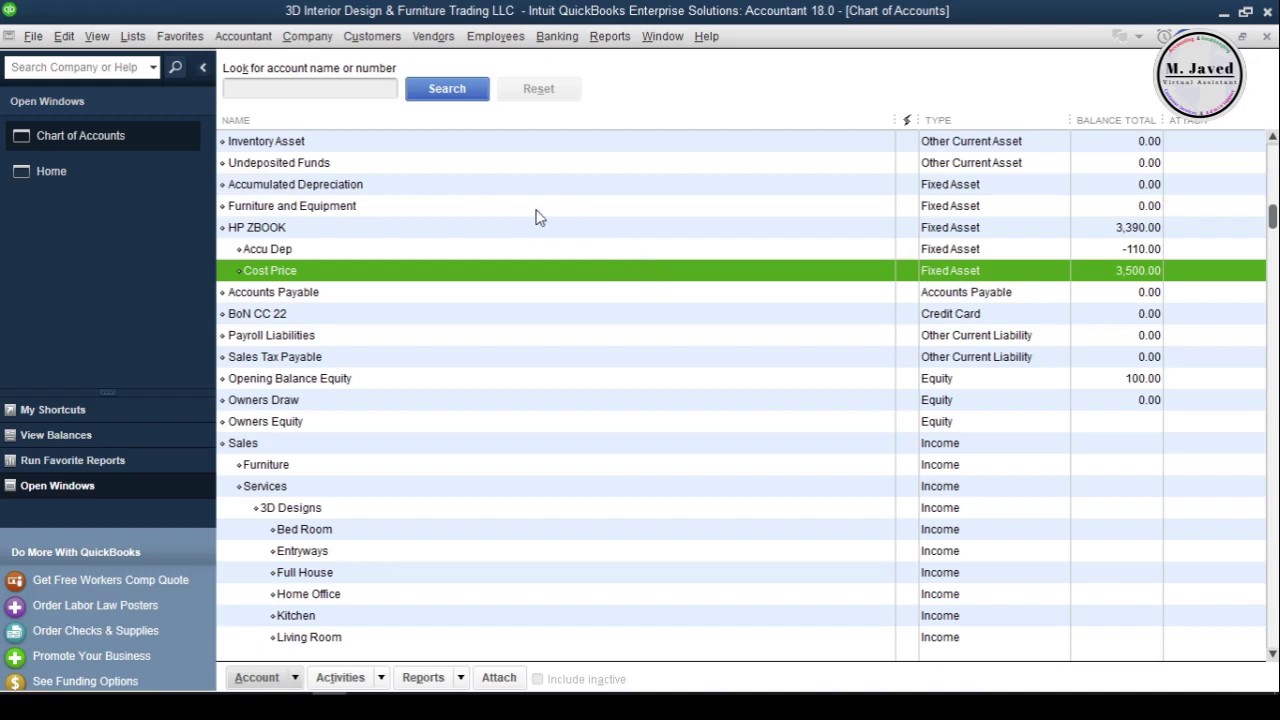
click(302, 40)
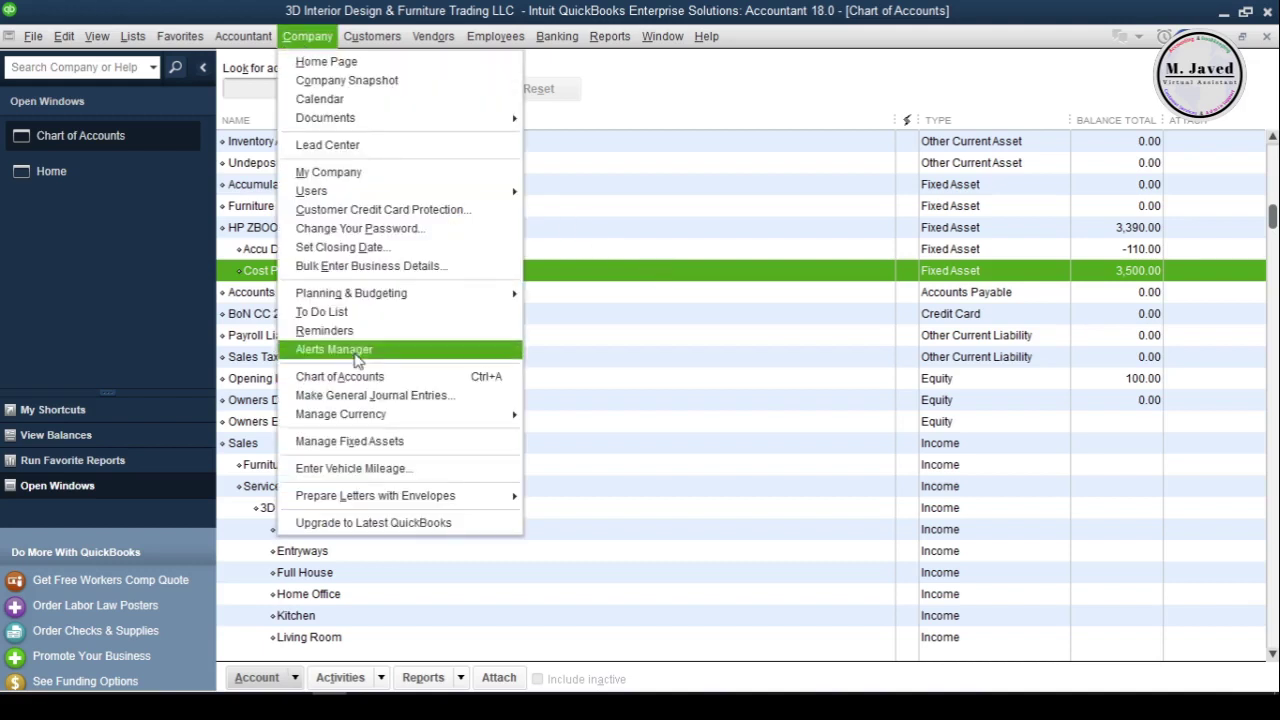
Step: Start a new general journal entry dated 04/01/2017
click(366, 395)
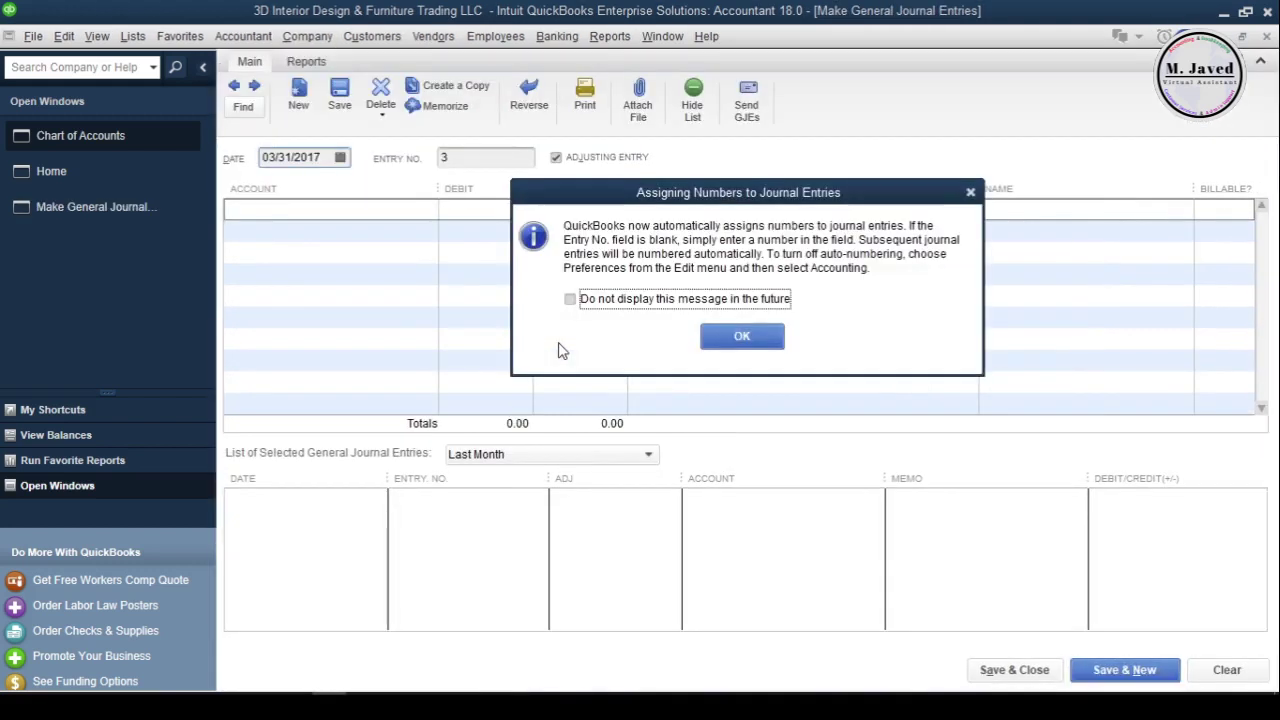
click(719, 337)
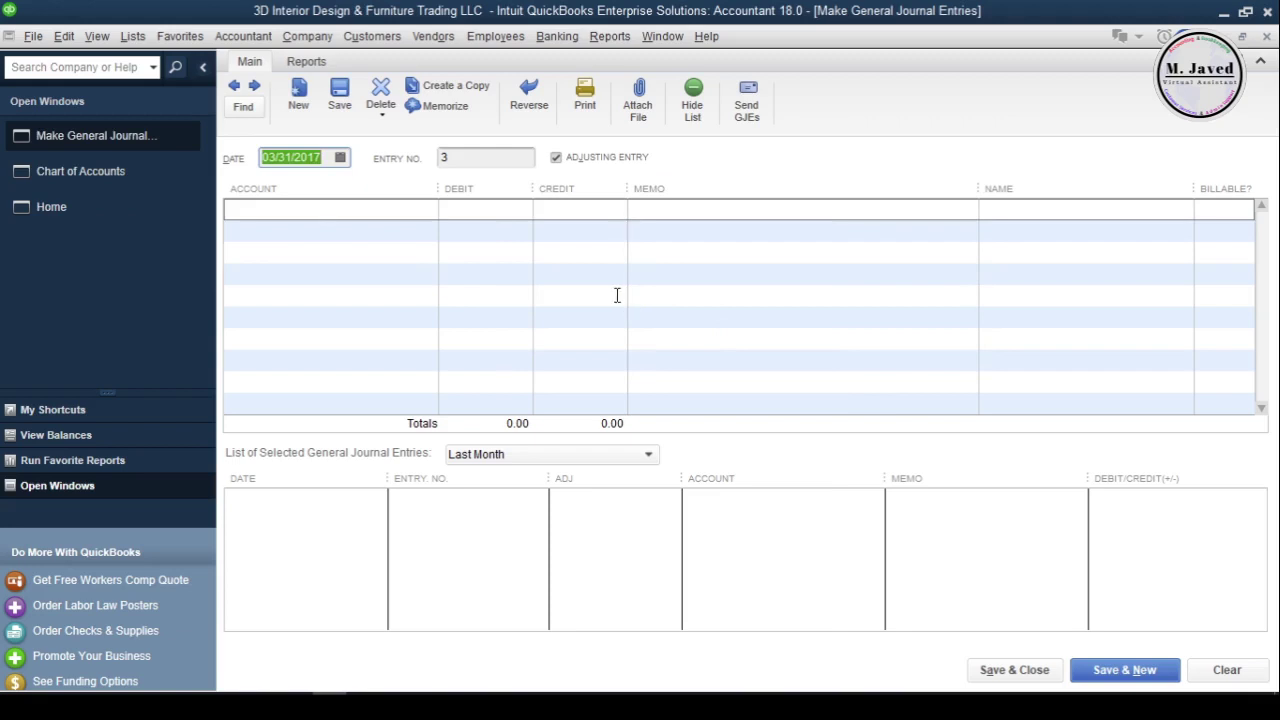
click(340, 157)
click(414, 189)
click(409, 247)
click(341, 158)
click(341, 158)
Step: Debit BoN Checking 99 3,390.00 and HP ZBOOK:Accu Dep 110.00
click(427, 212)
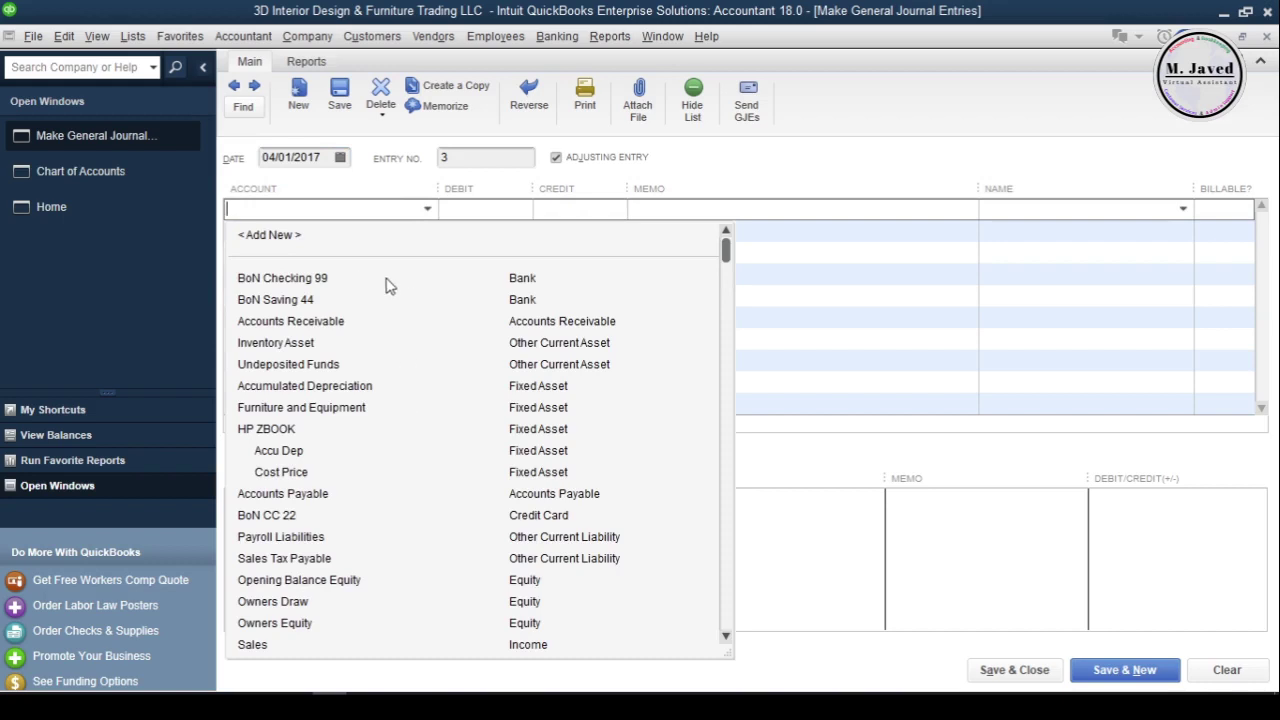
click(386, 278)
click(478, 209)
text(3390)
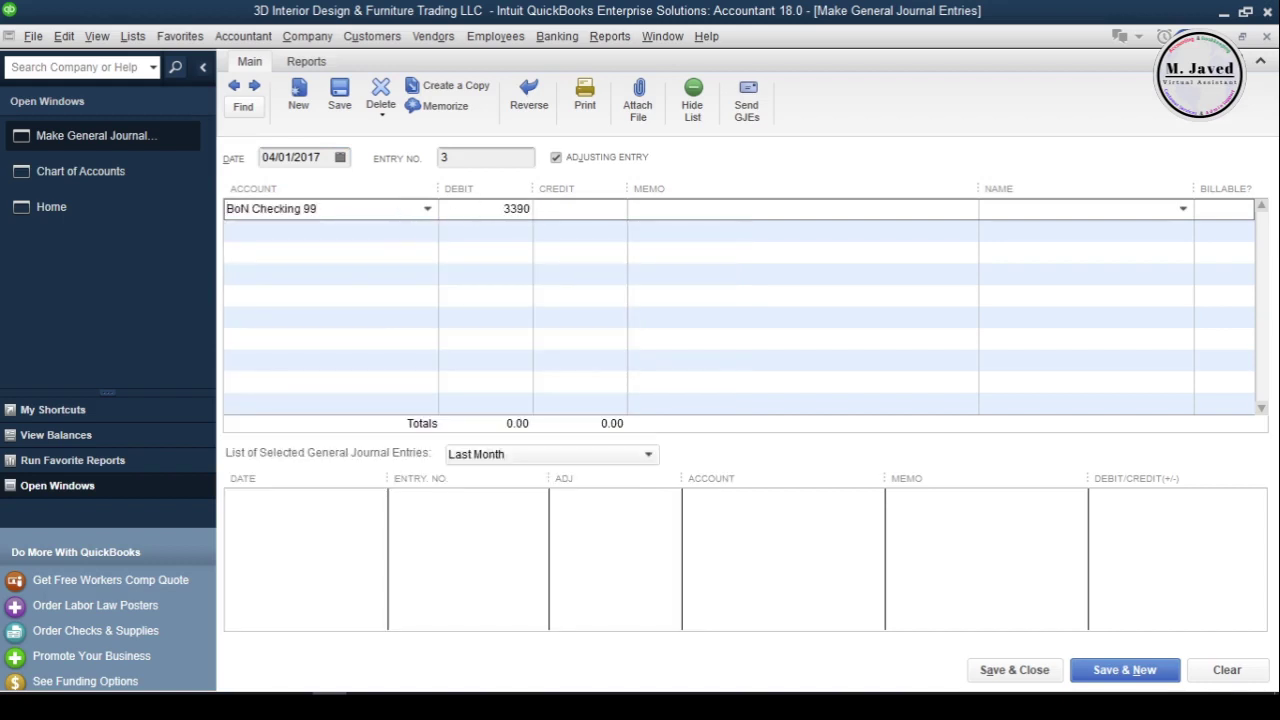
click(418, 235)
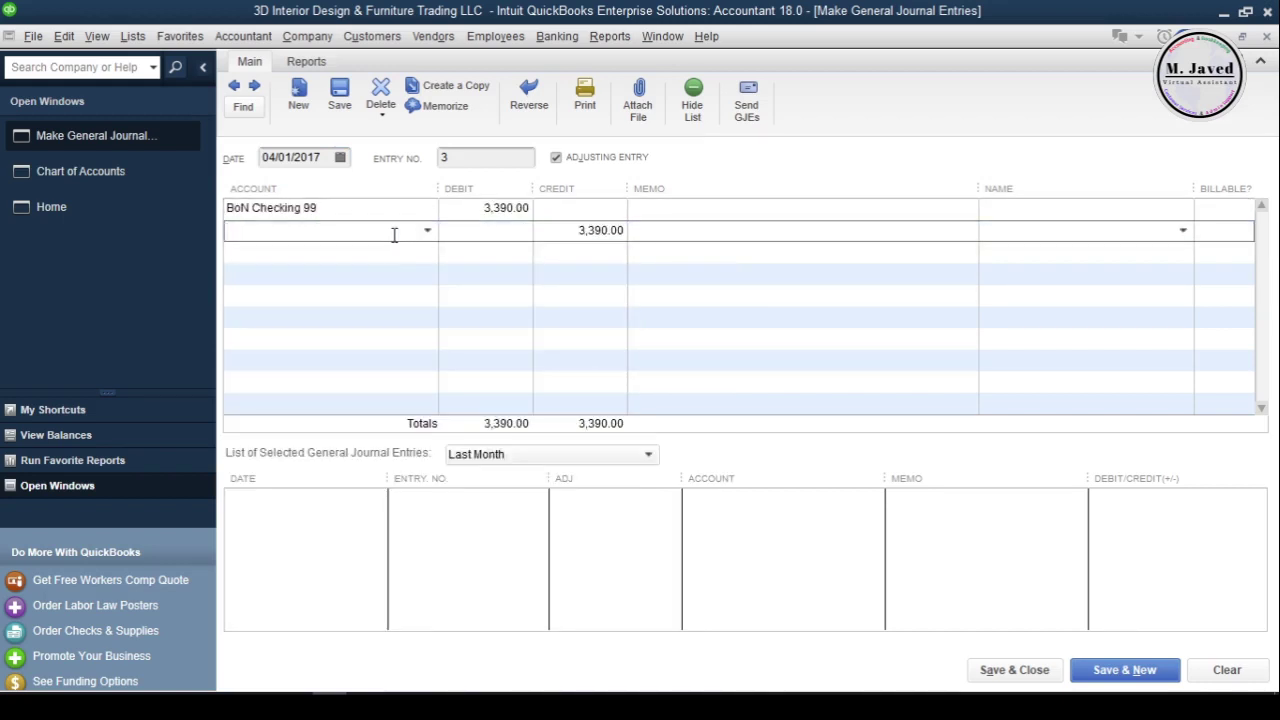
click(427, 232)
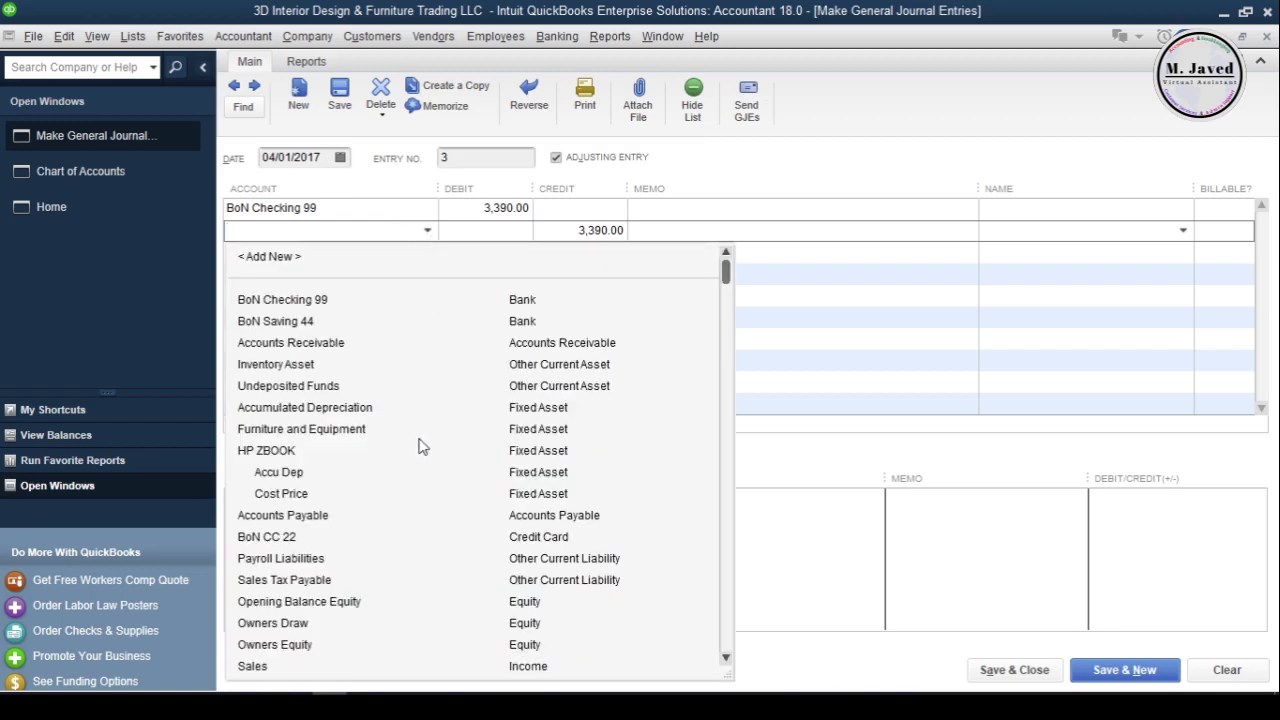
click(367, 474)
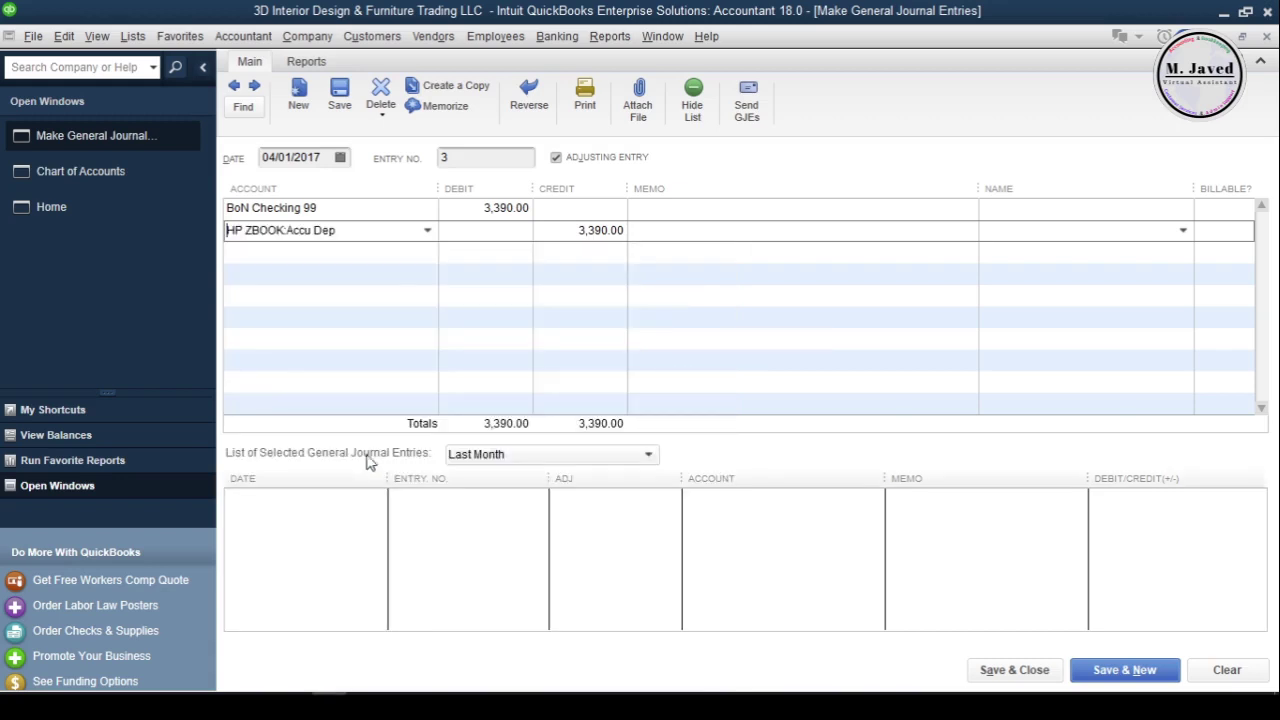
click(504, 233)
text(110)
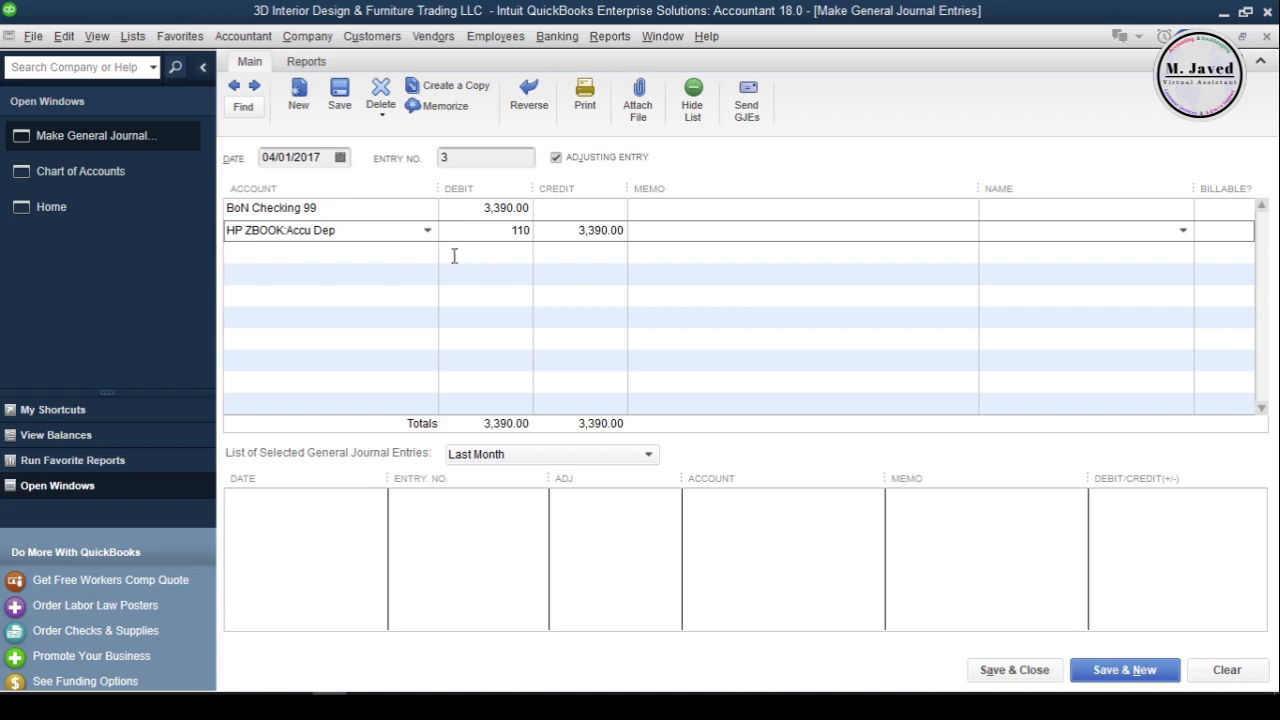
click(416, 257)
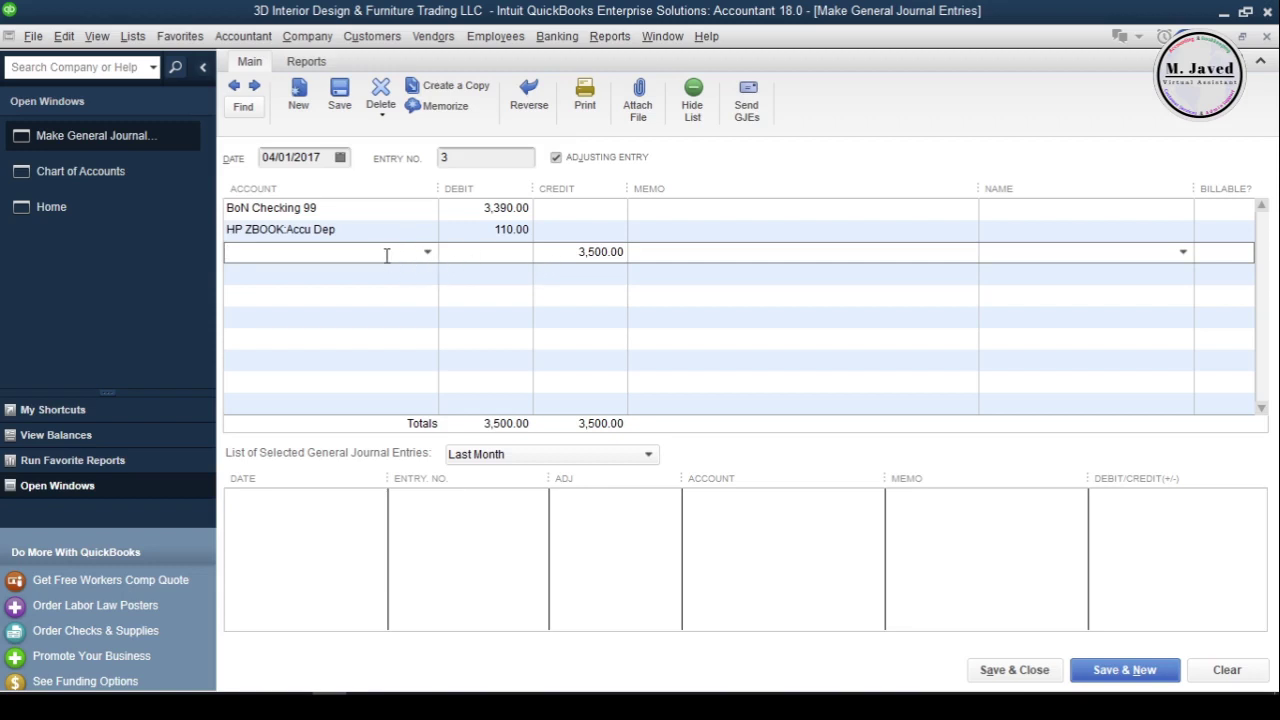
click(425, 255)
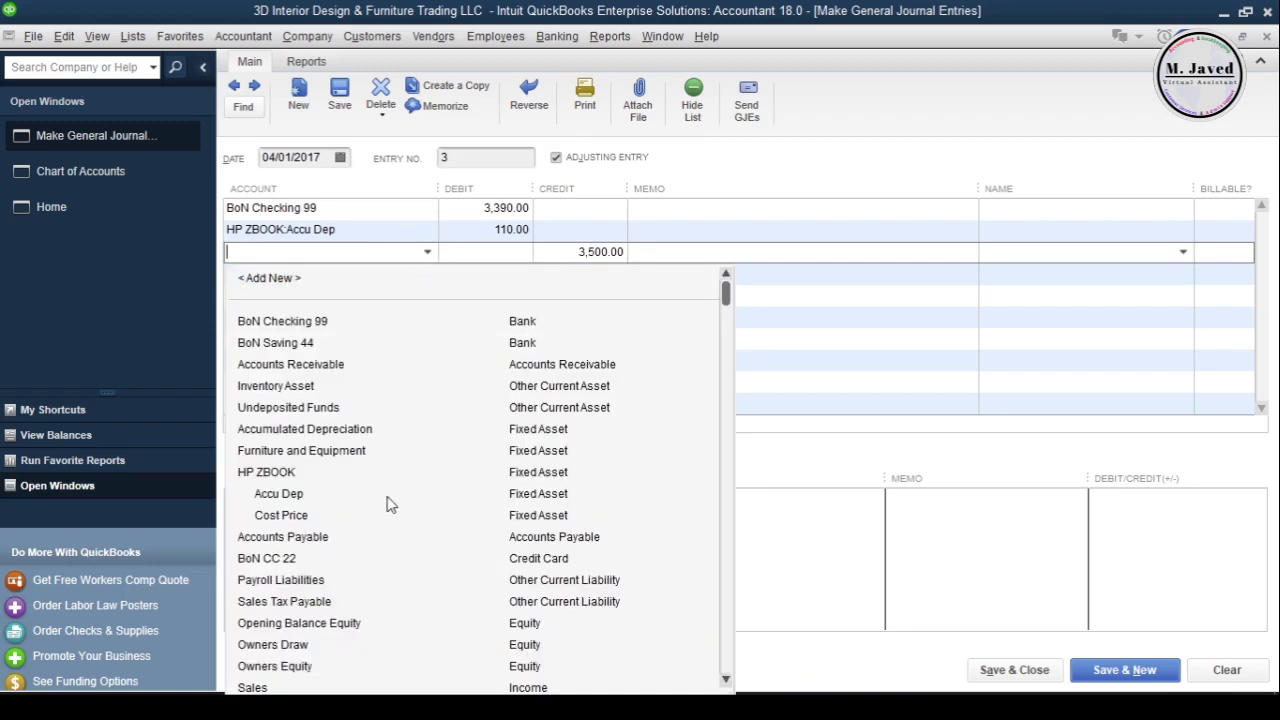
Step: Credit HP ZBOOK:Cost Price 3,500.00 and enter the memo 'Sold the Laptop' on line one
click(282, 515)
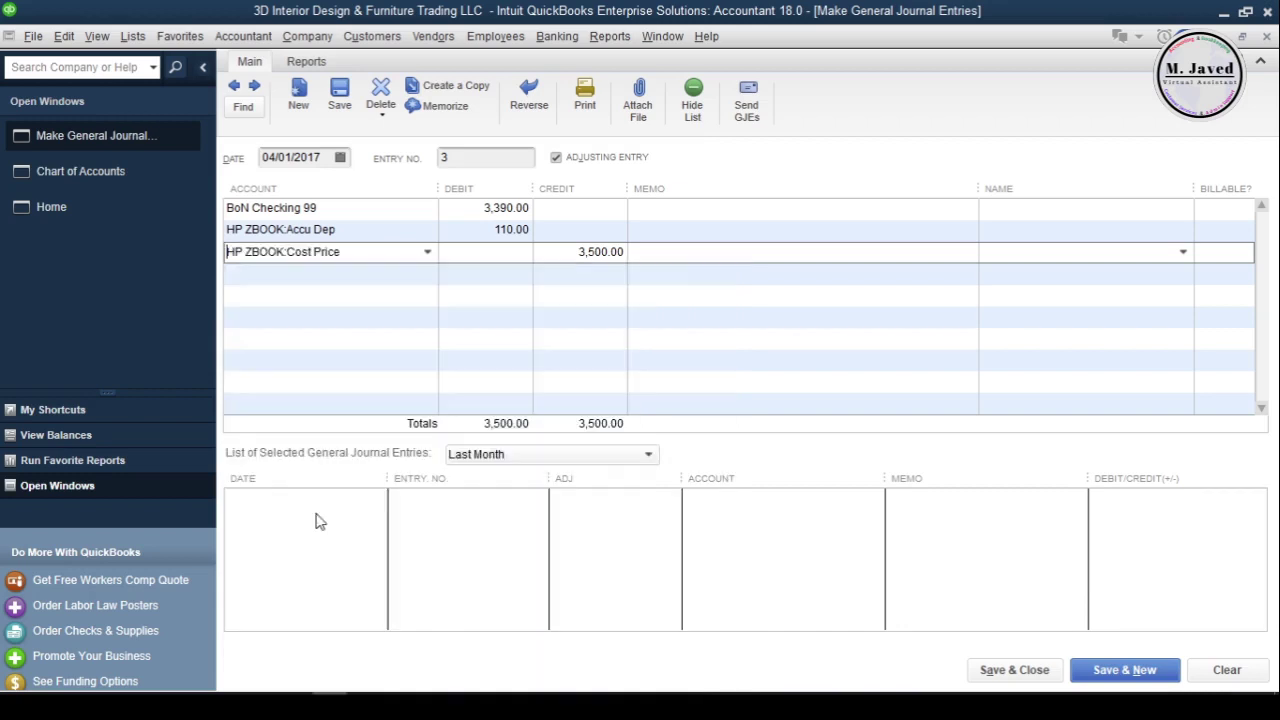
click(686, 210)
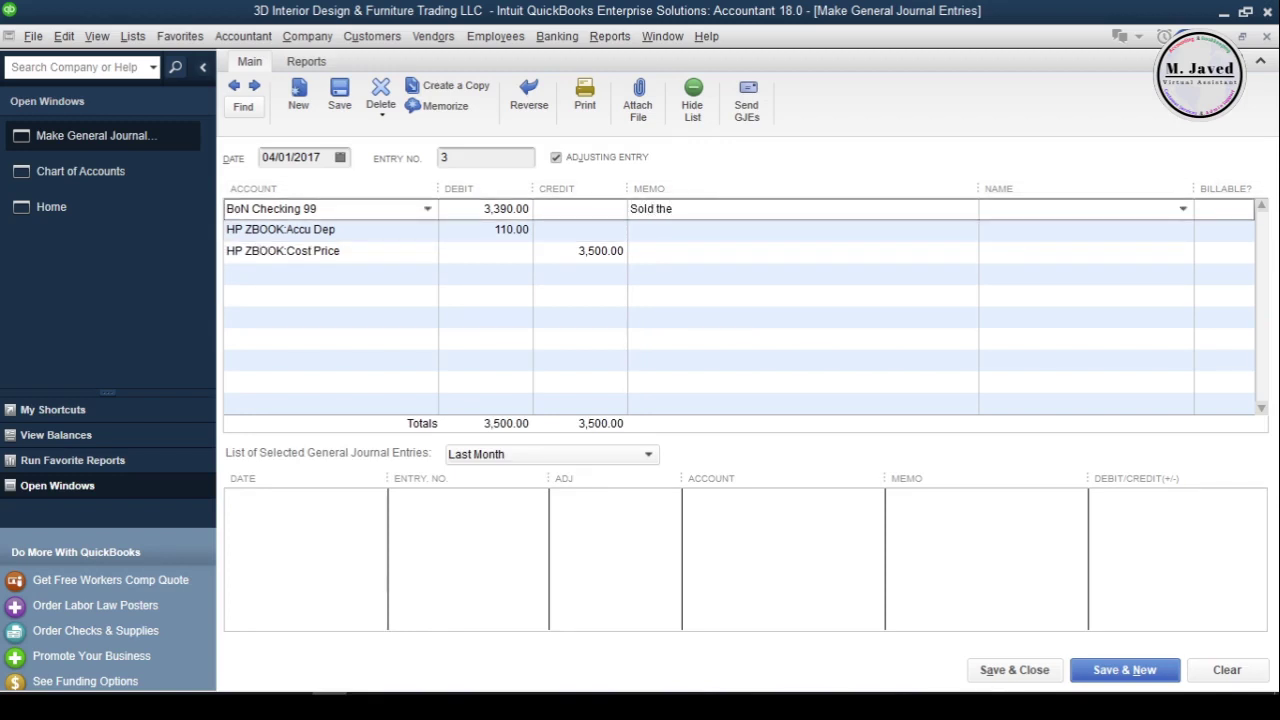
key(shift+Home)
key(ctrl+c)
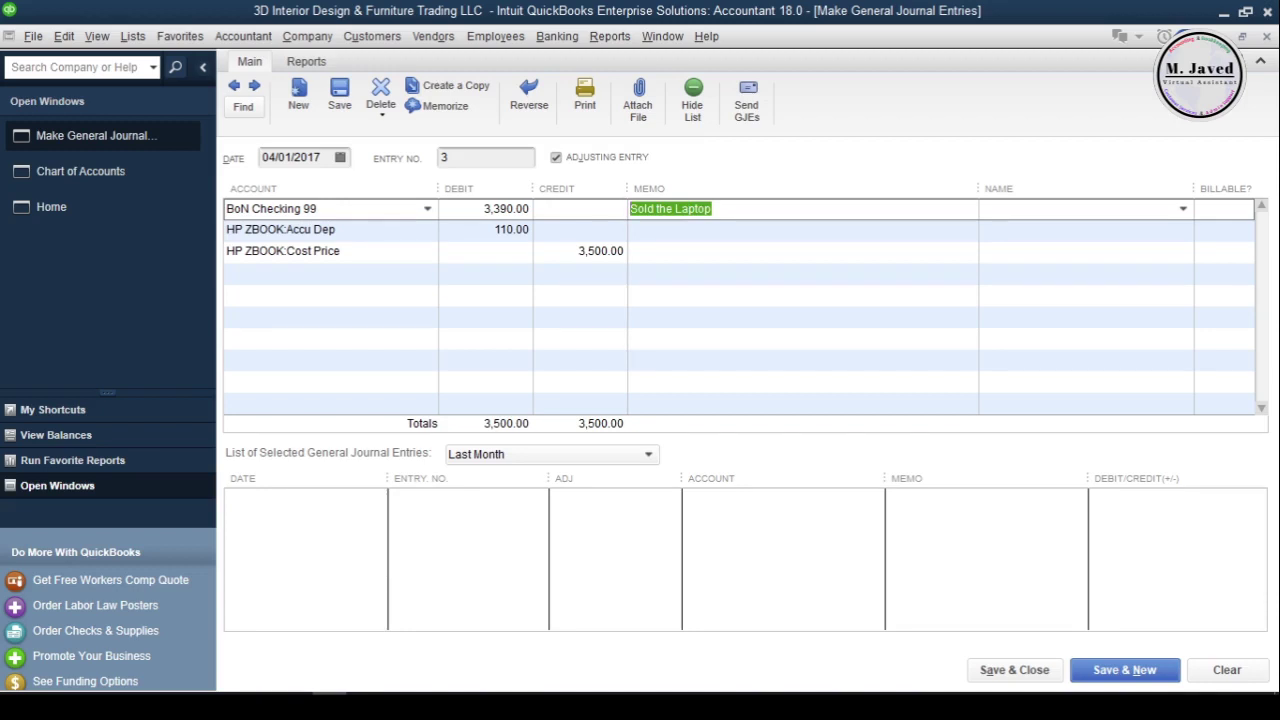
Step: Paste the memo onto lines two and three and save the journal entry
click(643, 230)
key(ctrl+v)
click(657, 251)
key(ctrl+v)
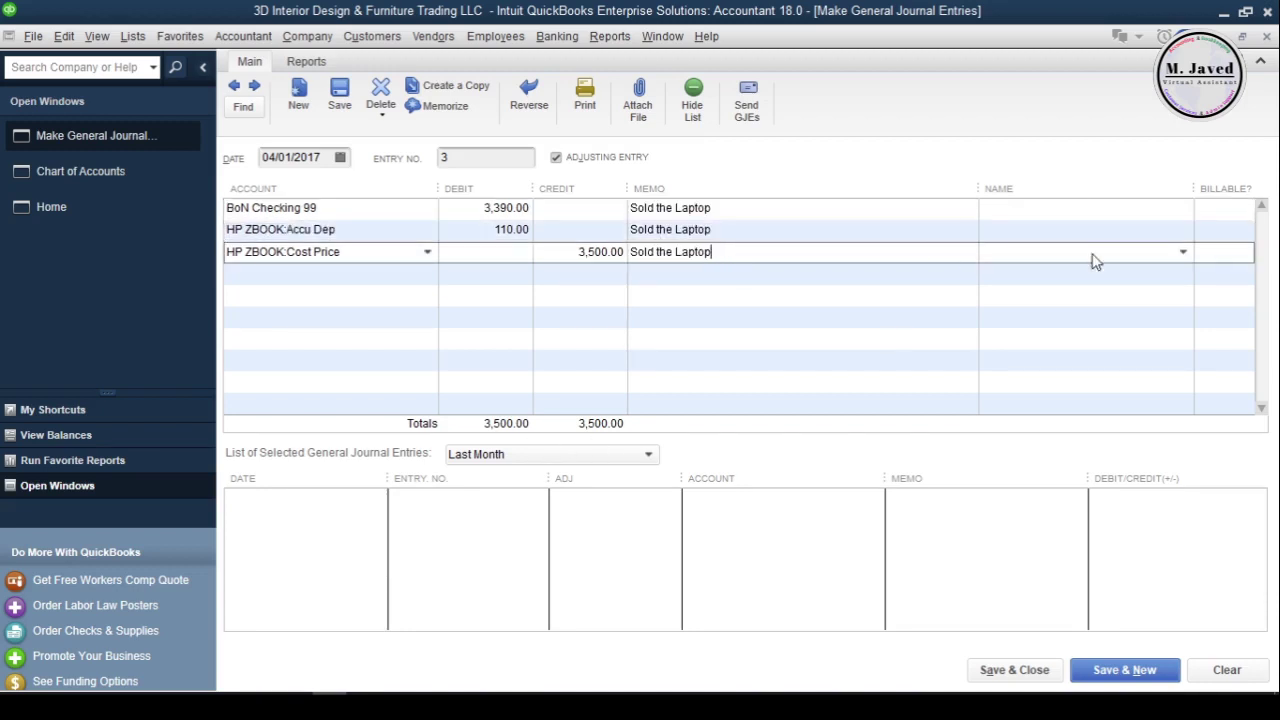
key(alt+a)
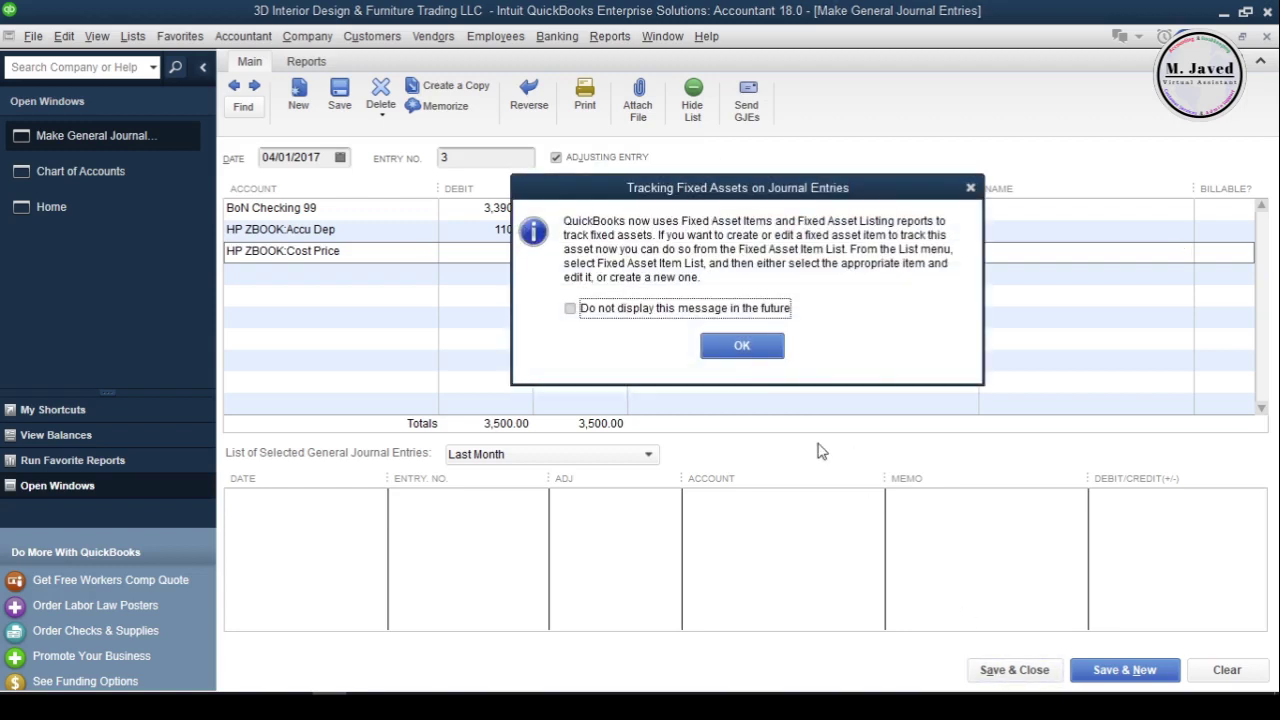
click(741, 347)
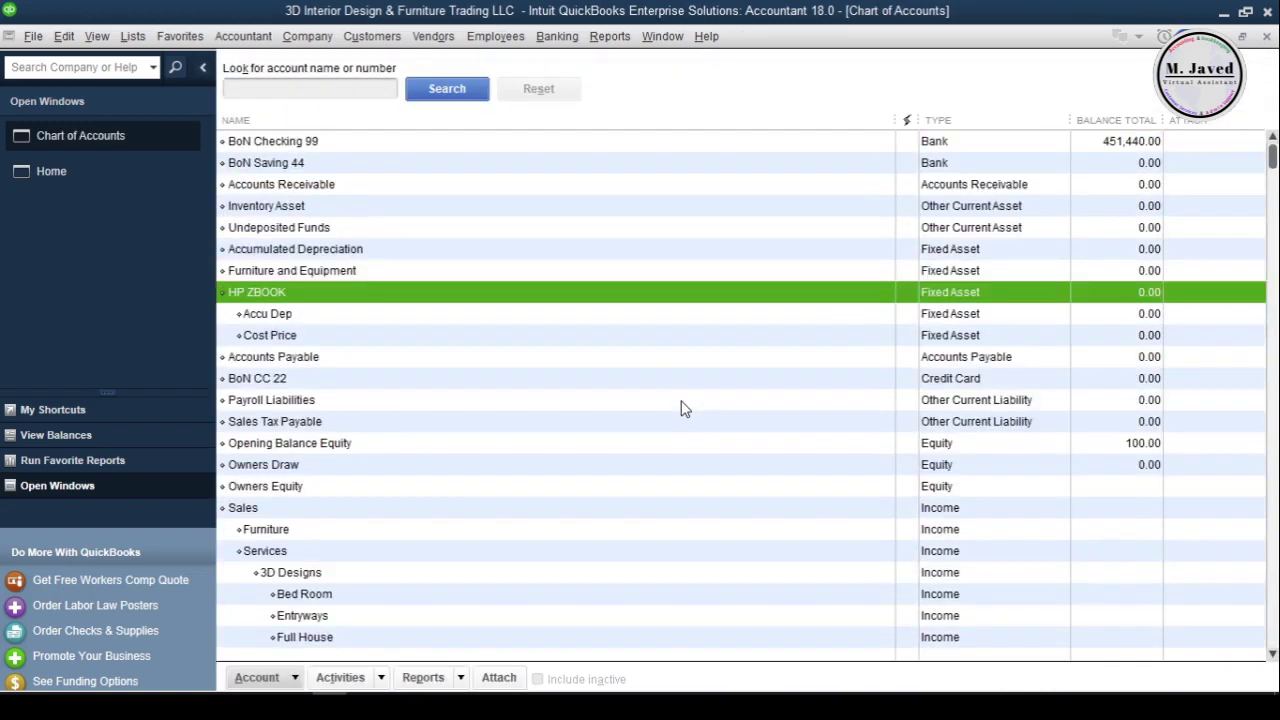
Step: Confirm HP ZBOOK, Accu Dep and Cost Price all now read 0.00
click(661, 345)
click(658, 308)
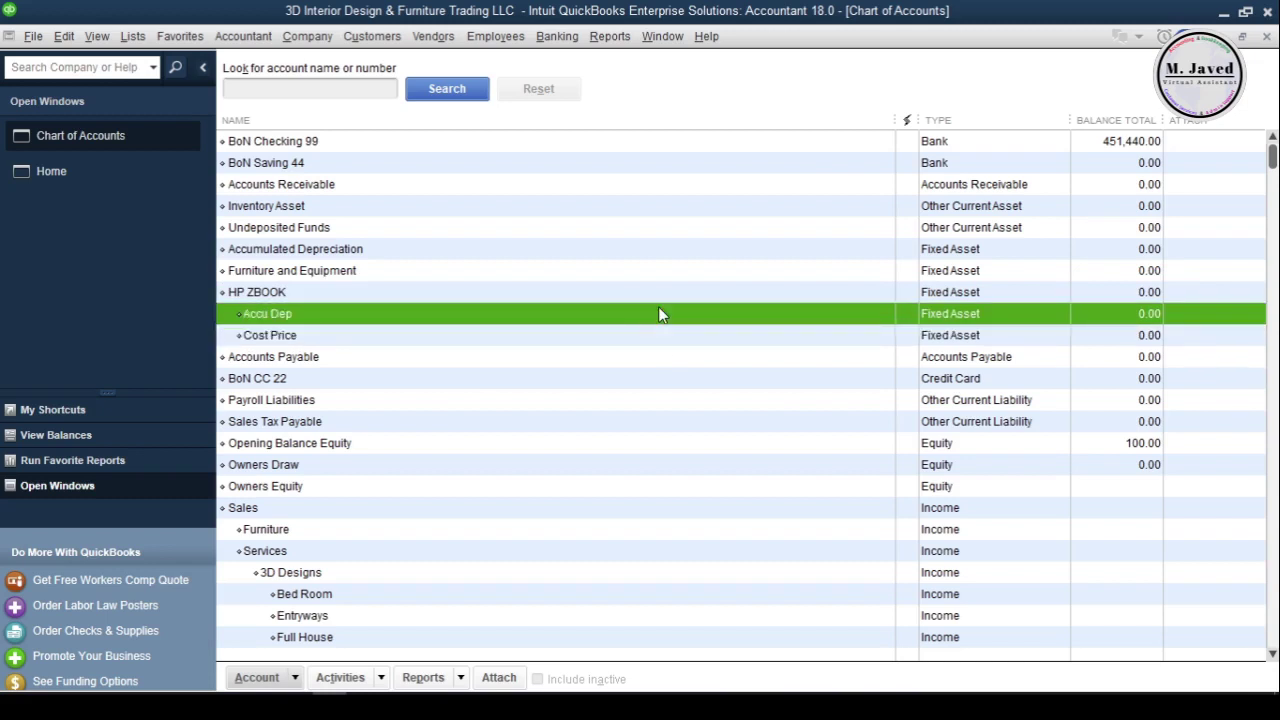
click(657, 299)
click(655, 318)
click(610, 36)
Step: Review the Balance Sheet Standard showing 451,440.00 total assets, then return to Chart of Accounts
mouse_move(840, 240)
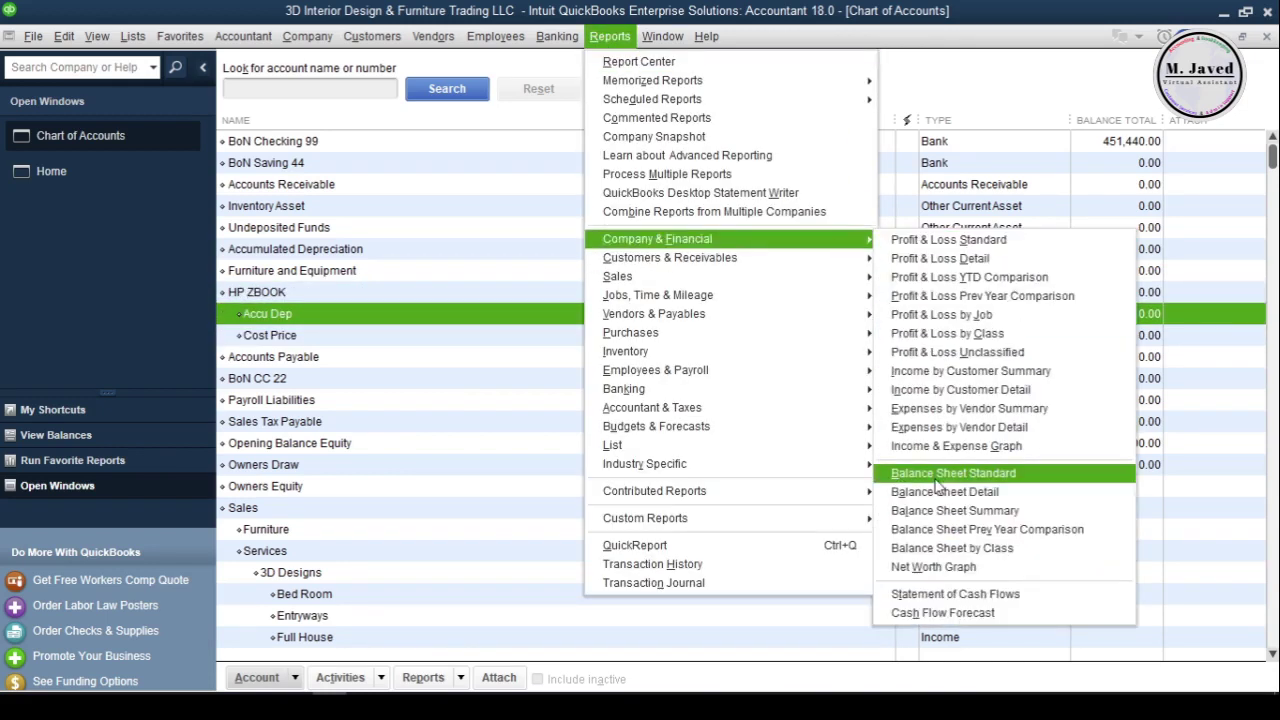
click(950, 554)
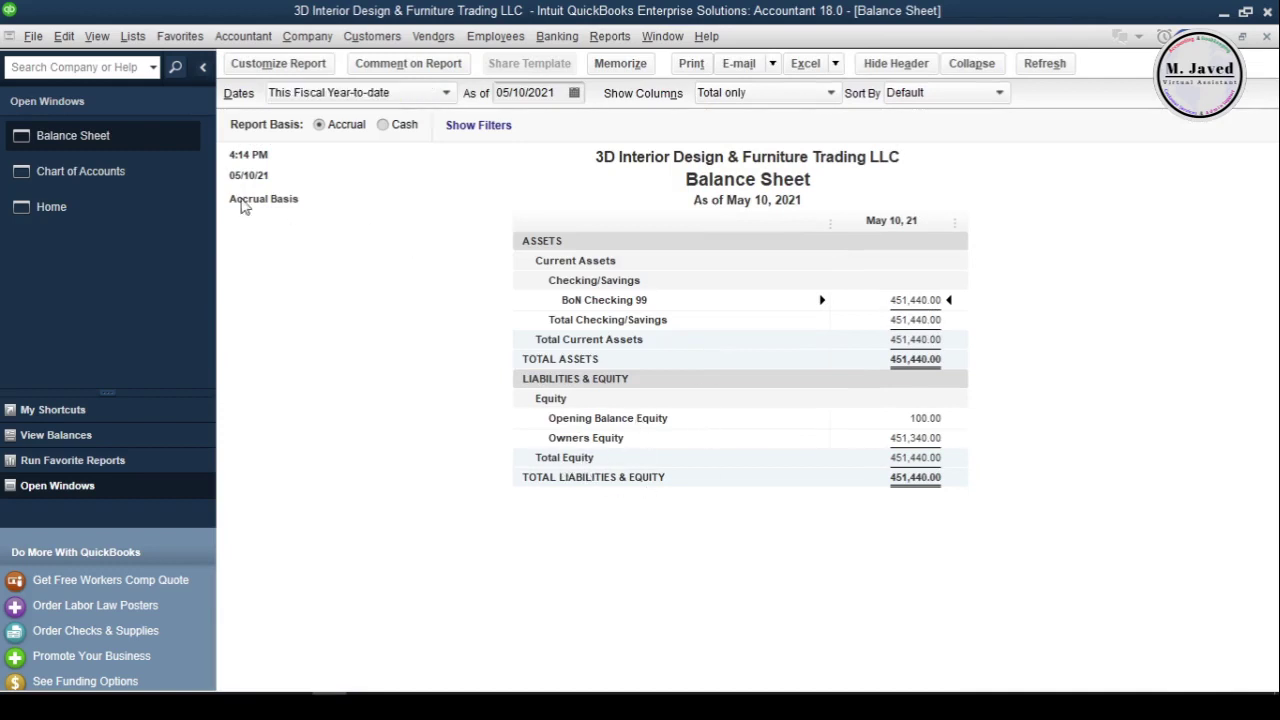
click(165, 175)
click(562, 352)
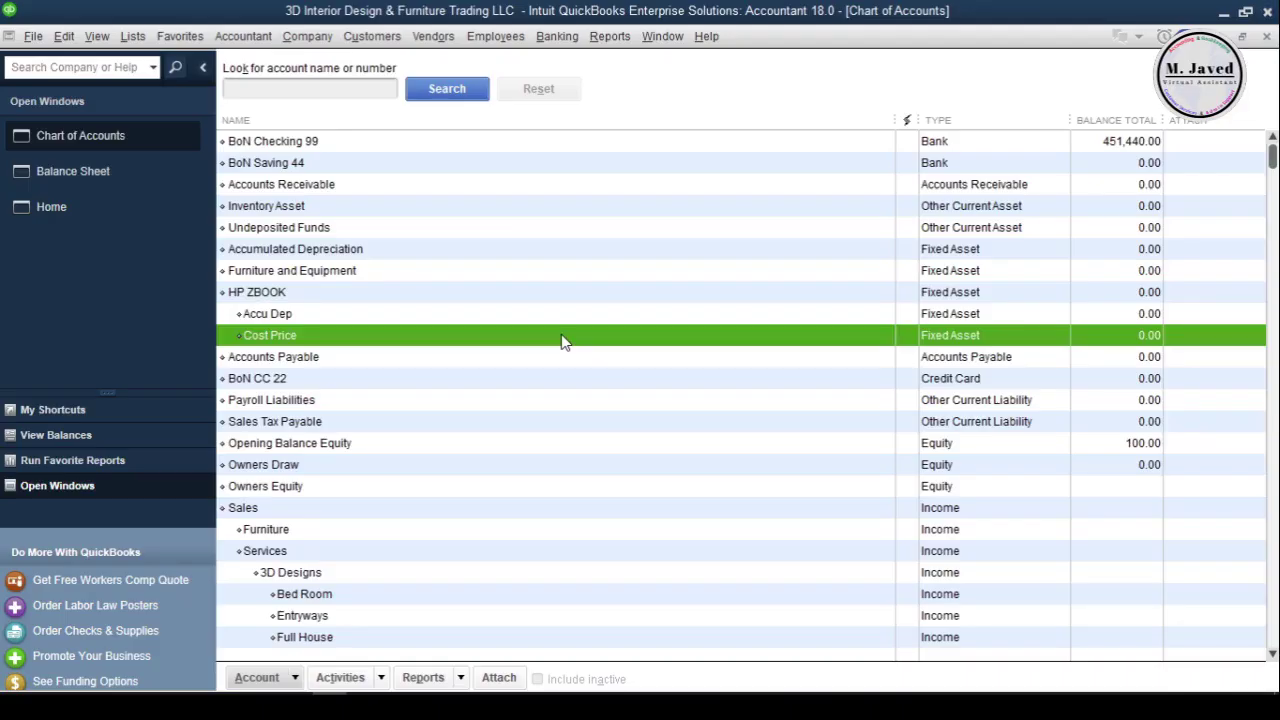
Step: Delete the saved laptop-sale journal entry 3
click(307, 36)
click(380, 400)
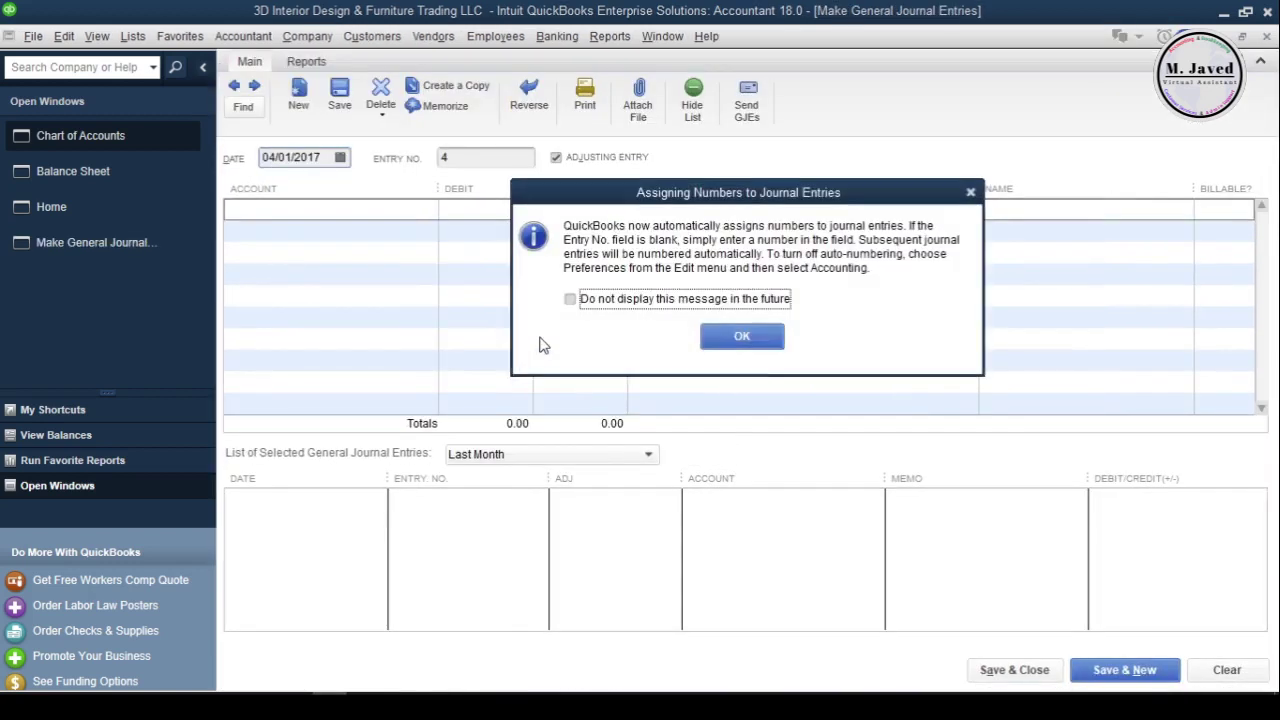
key(Return)
key(alt+p)
click(381, 100)
click(378, 128)
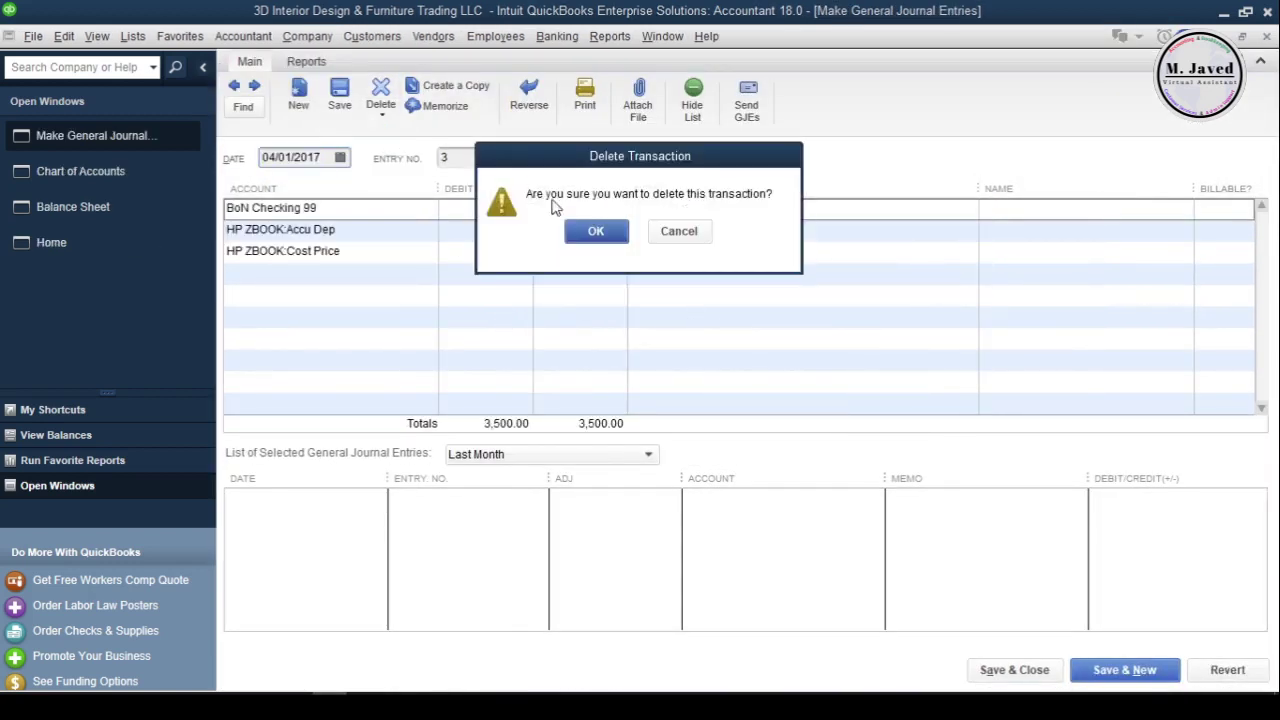
click(600, 334)
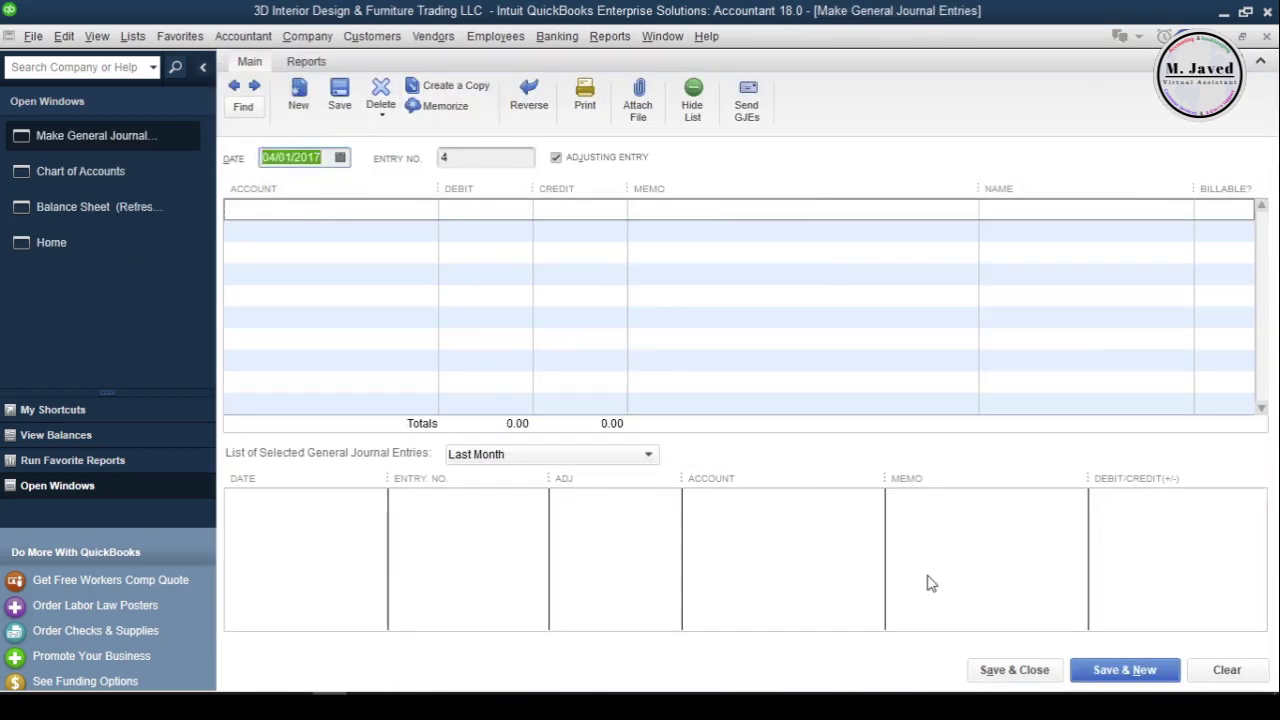
click(1014, 670)
Step: Verify HP ZBOOK is back at 3,390.00 with Accu Dep and Cost Price restored
scroll(760, 400, up, 3)
click(736, 315)
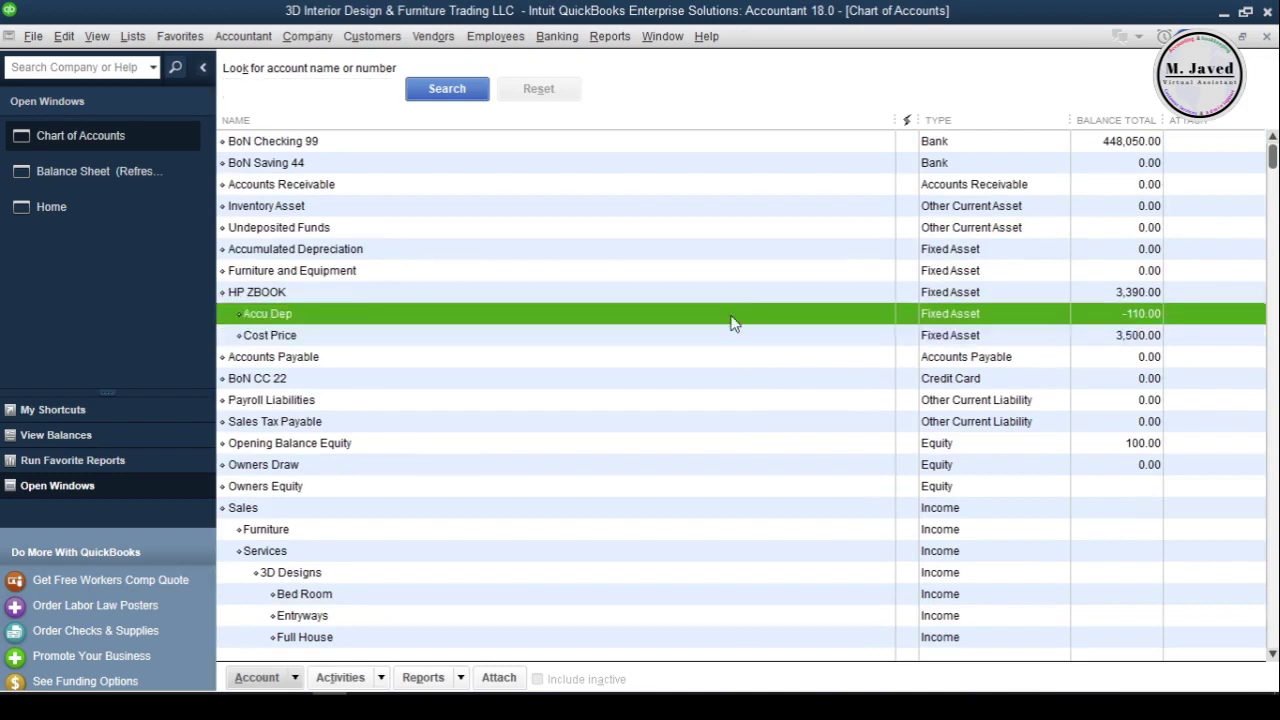
click(731, 293)
click(731, 339)
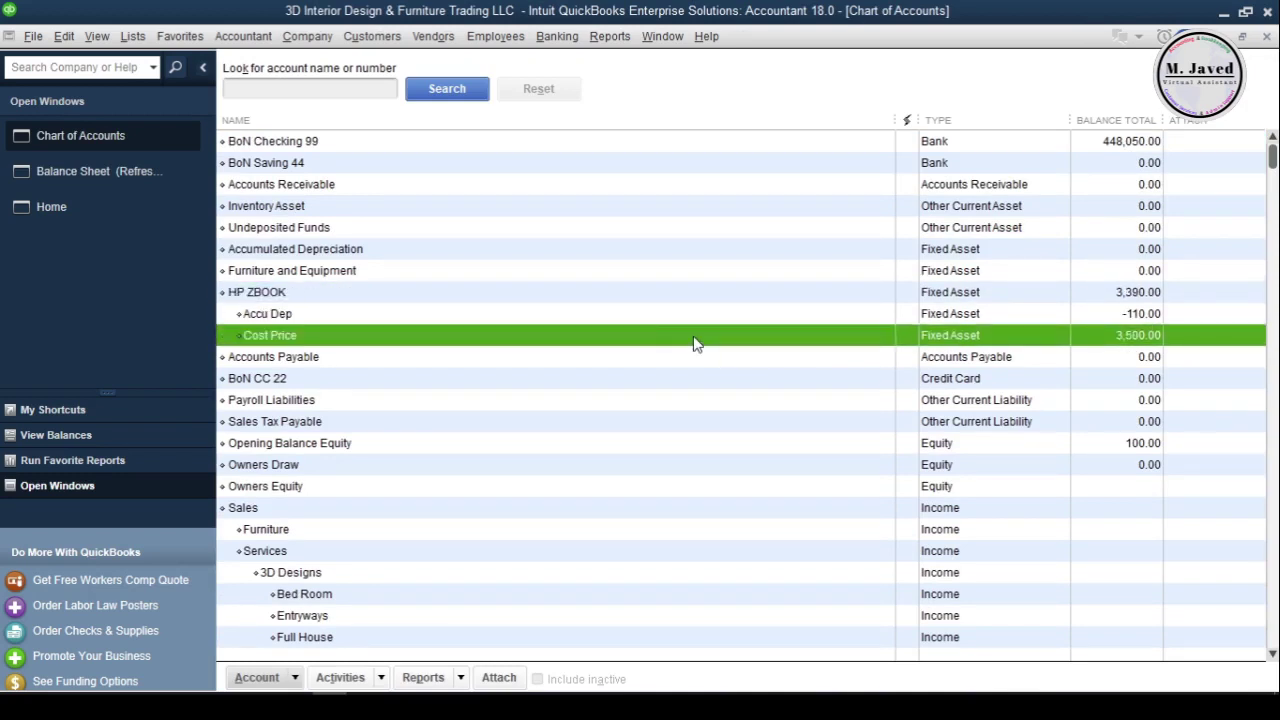
click(307, 36)
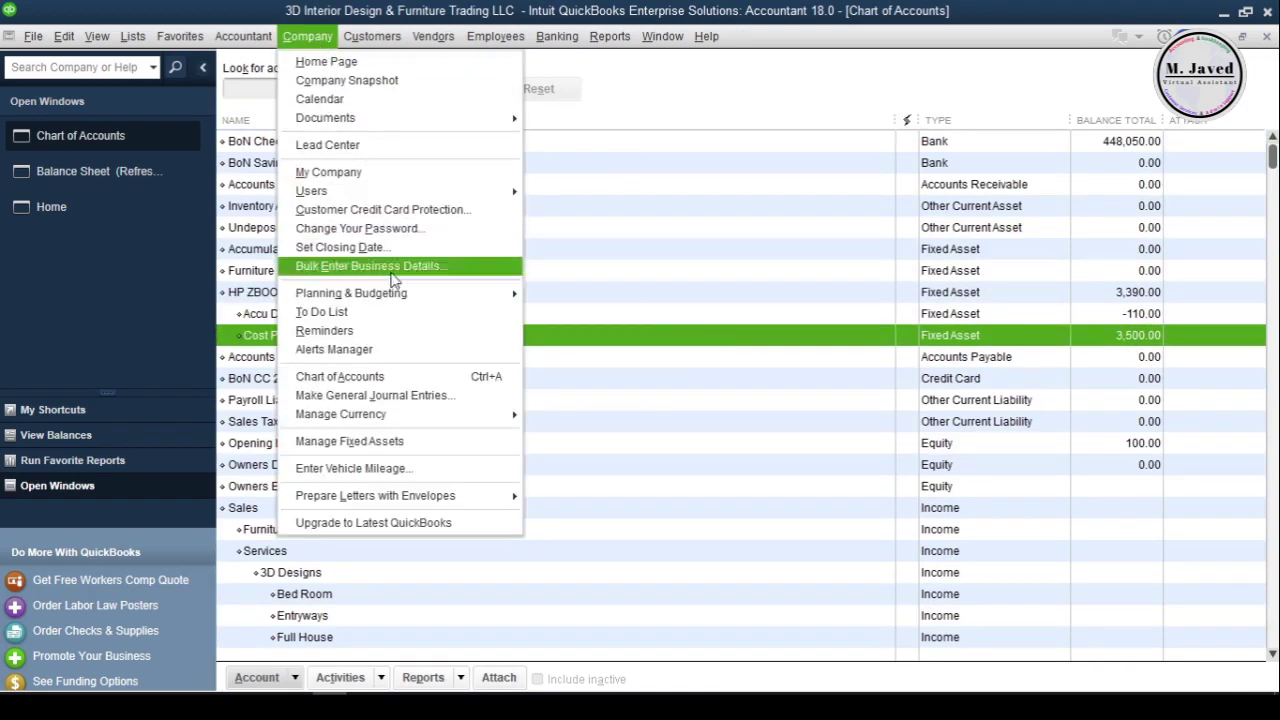
Step: Start a new journal entry debiting BoN Checking 99 4,000.00
click(400, 395)
click(570, 299)
click(740, 336)
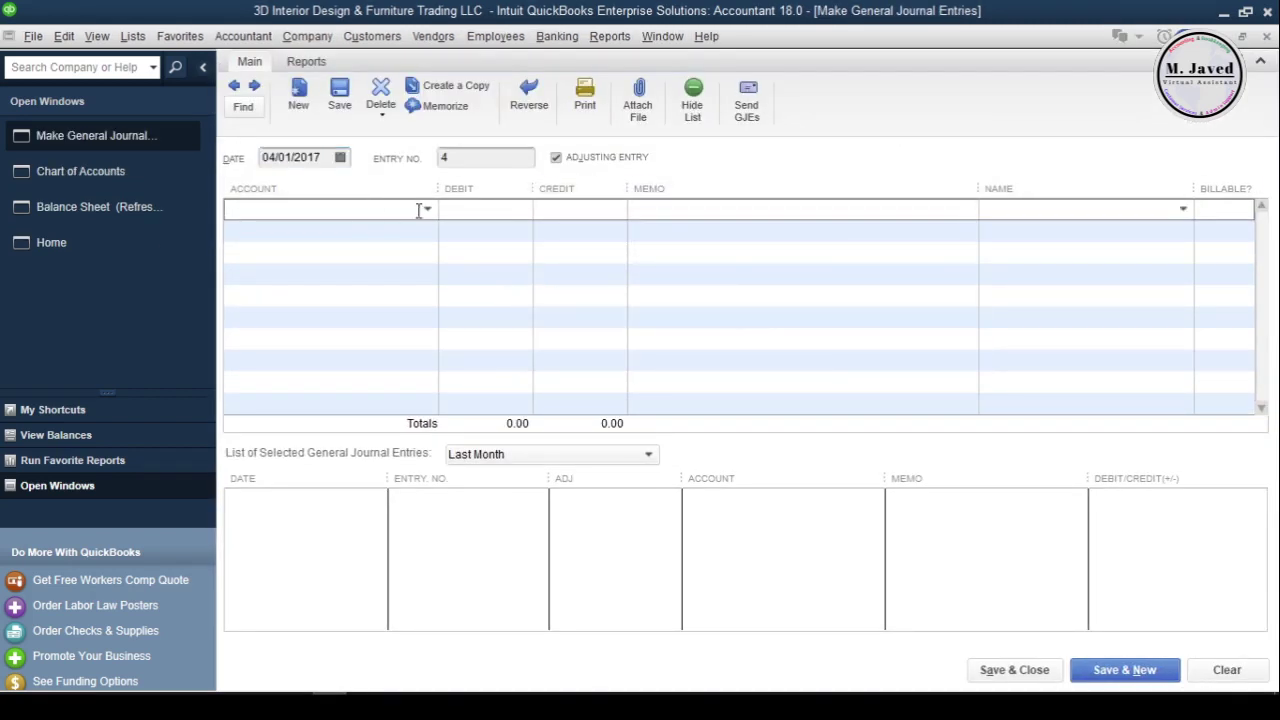
click(425, 209)
click(404, 279)
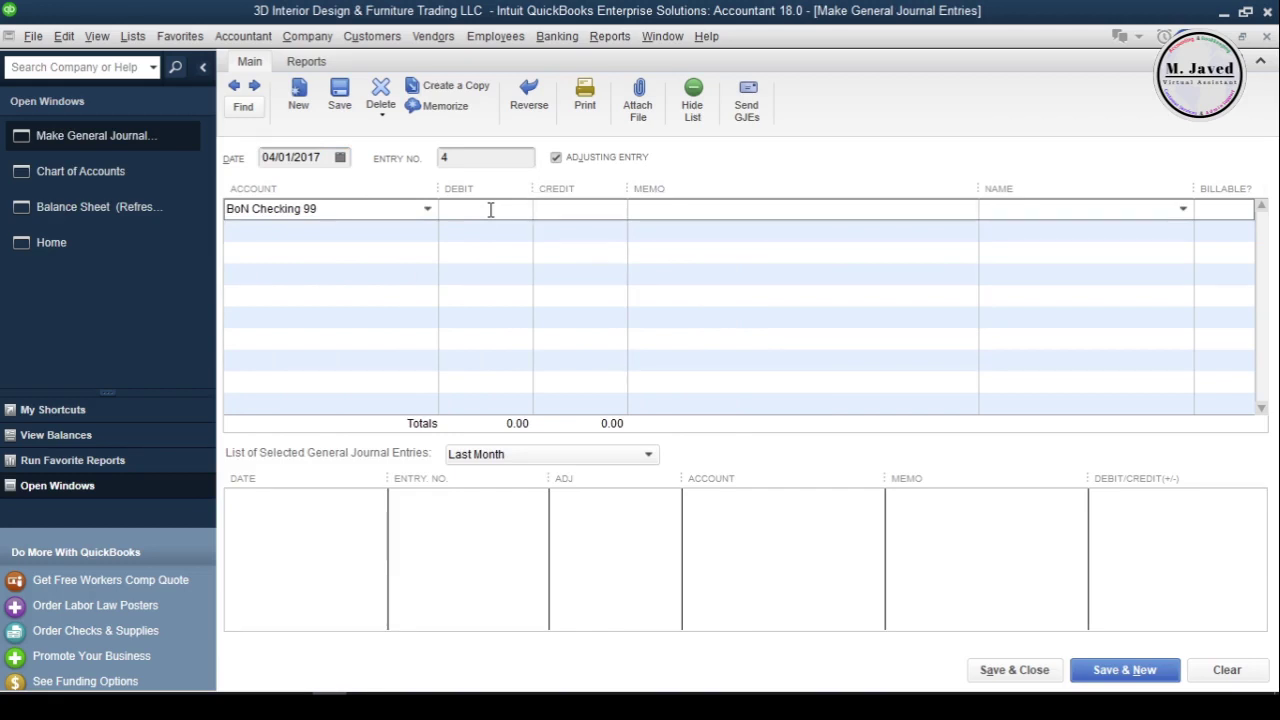
text(4000)
click(428, 232)
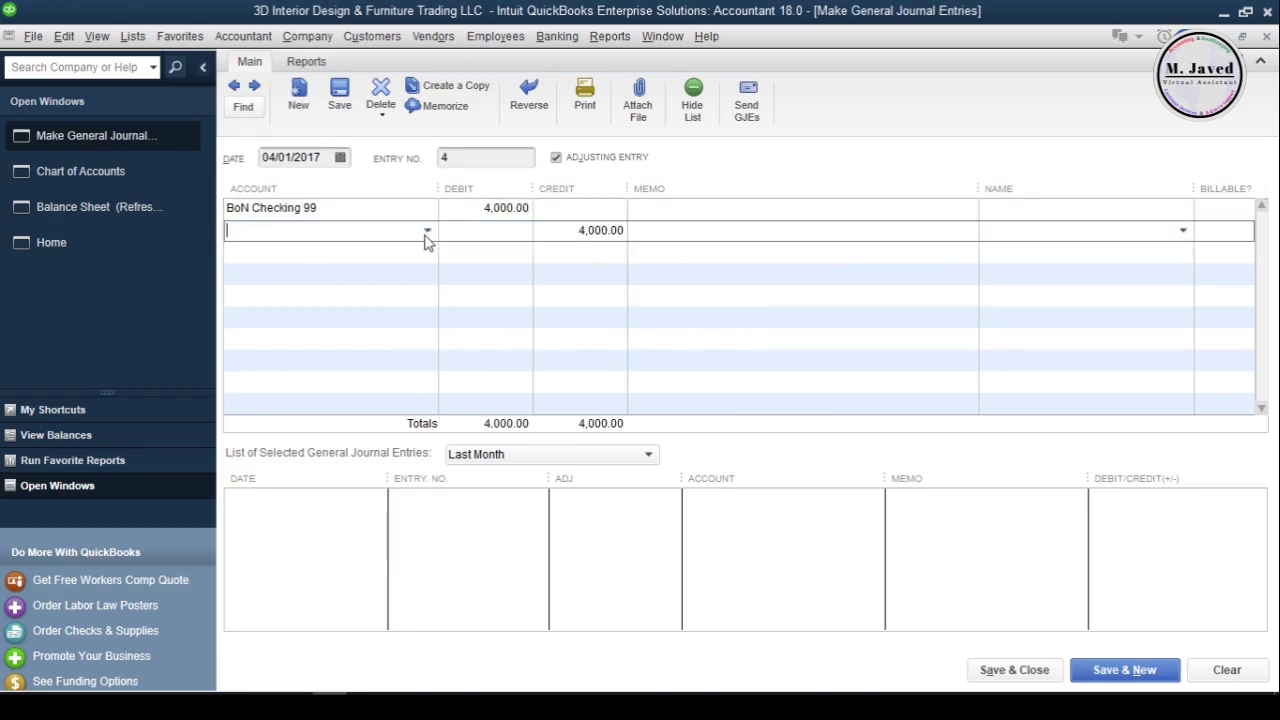
Step: Debit HP ZBOOK:Accu Dep 110.00 and credit HP ZBOOK:Cost Price 3,500.00
click(427, 230)
click(279, 472)
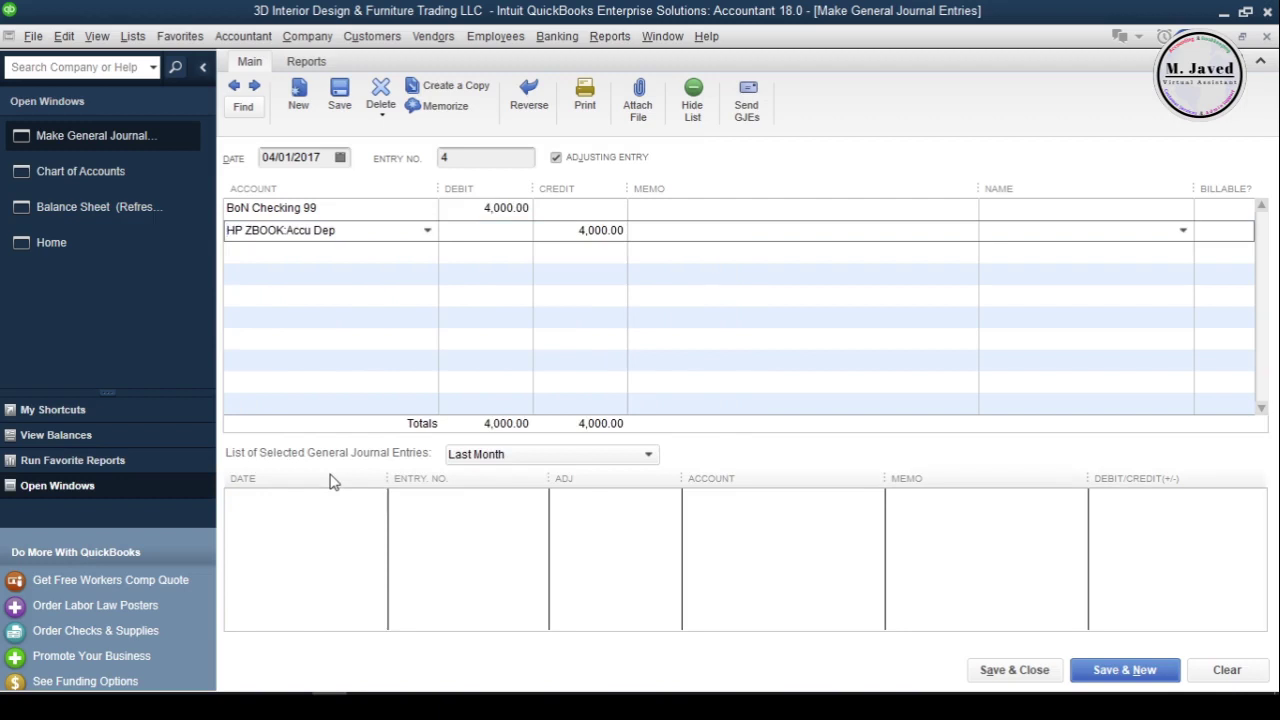
click(481, 232)
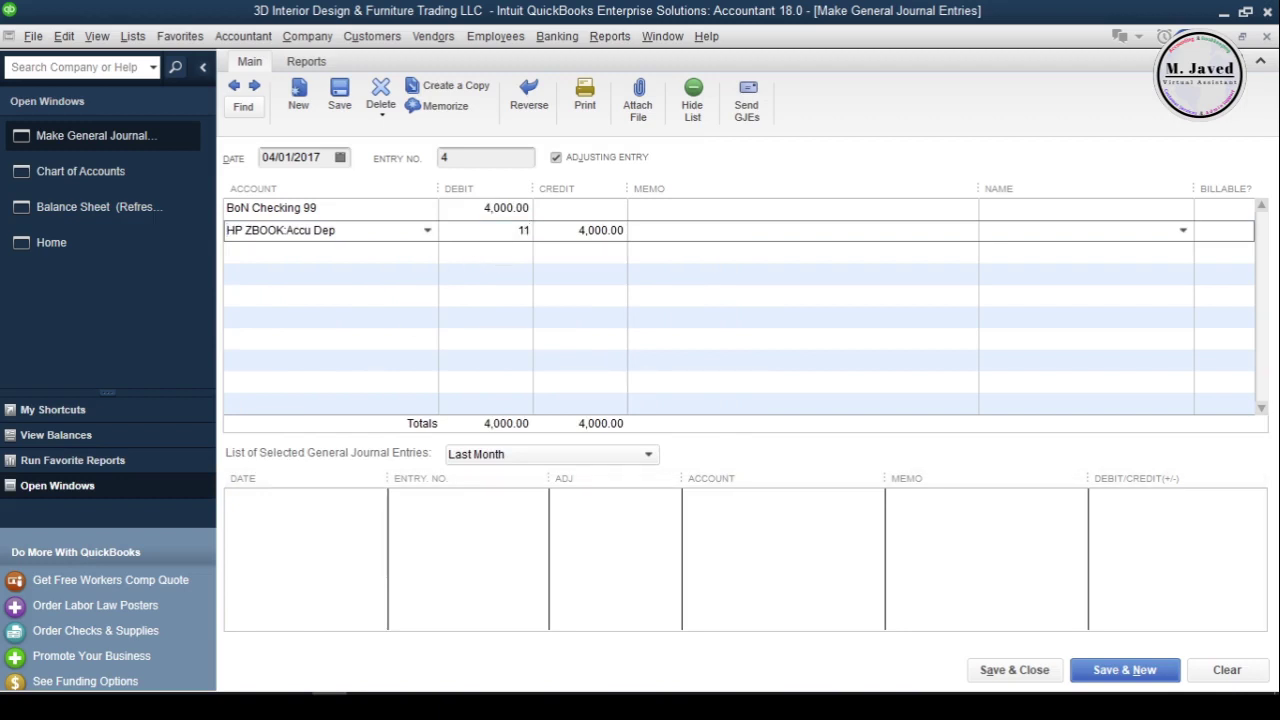
click(410, 256)
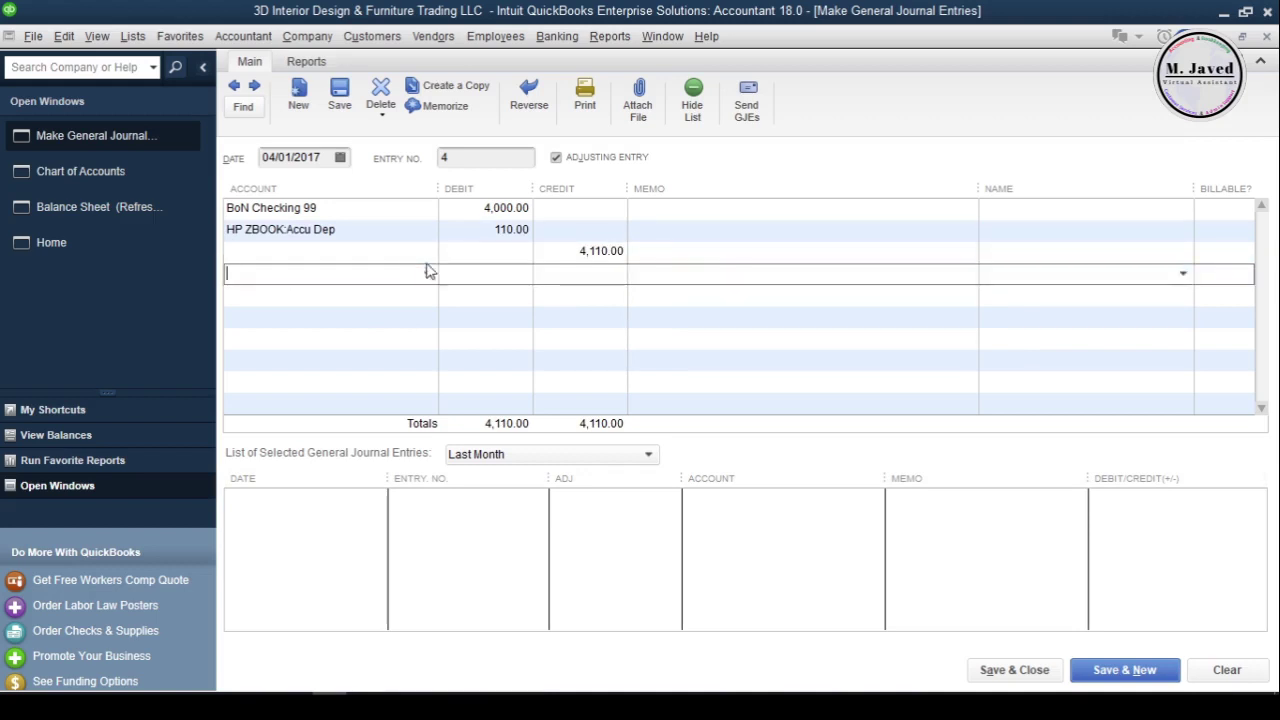
click(427, 253)
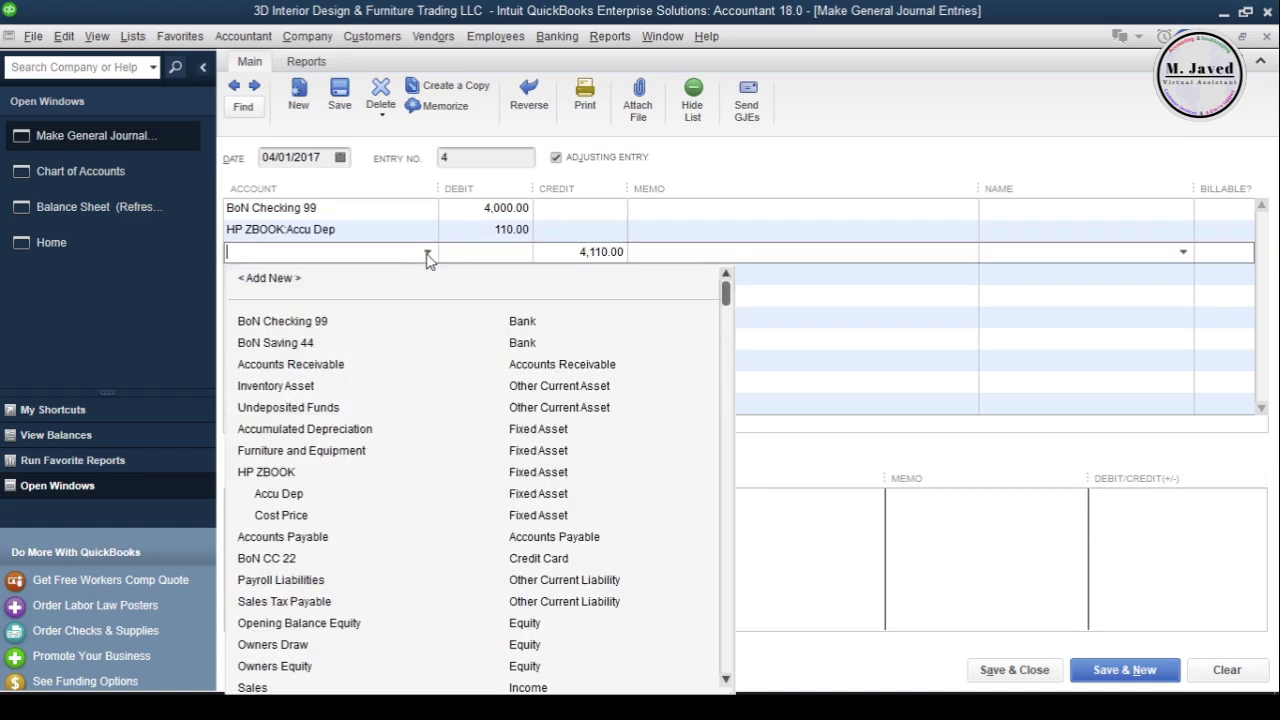
click(362, 517)
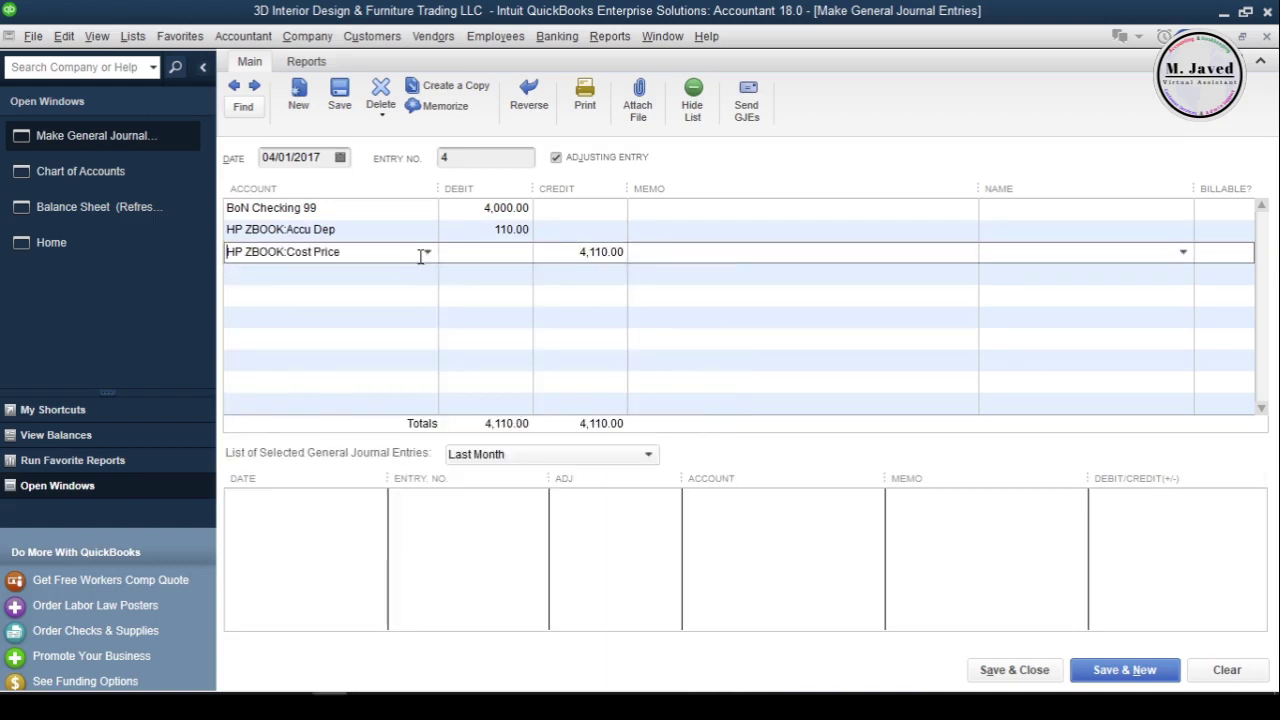
drag(572, 253, 675, 253)
text(3500)
click(409, 268)
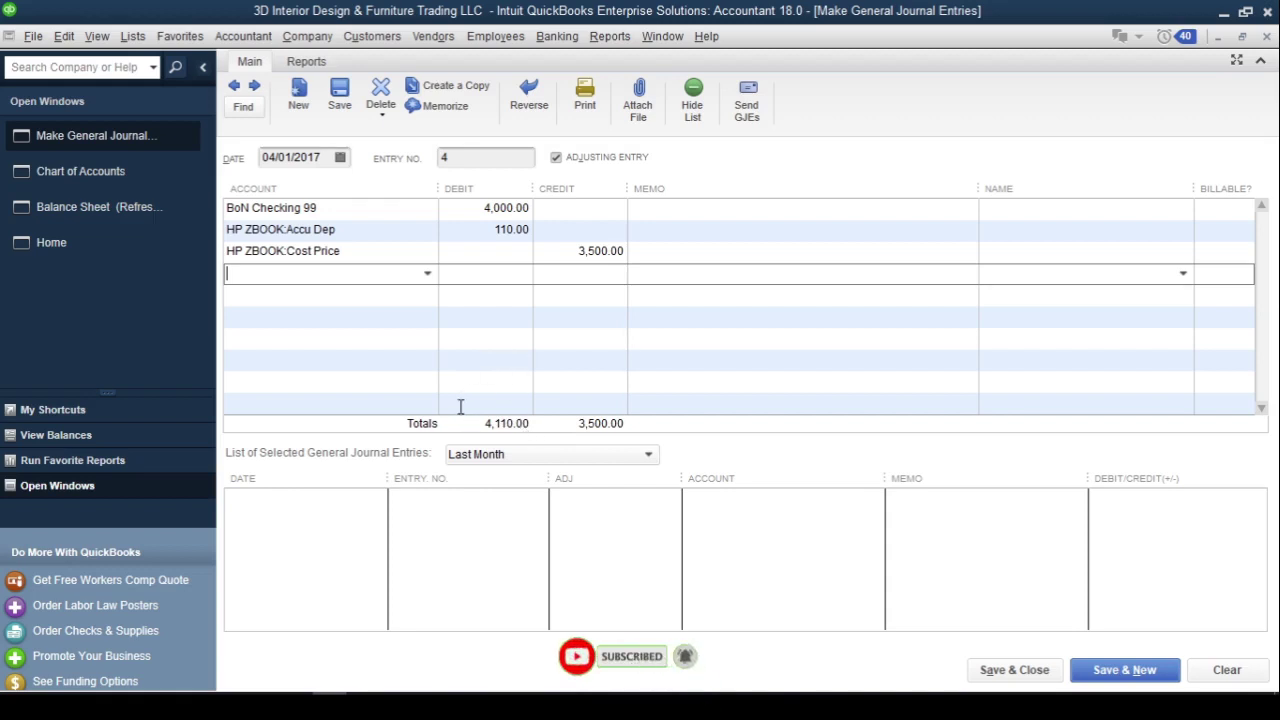
Step: Try Ask My Accountant on the 610.00 credit line, then begin adding a new account
click(427, 273)
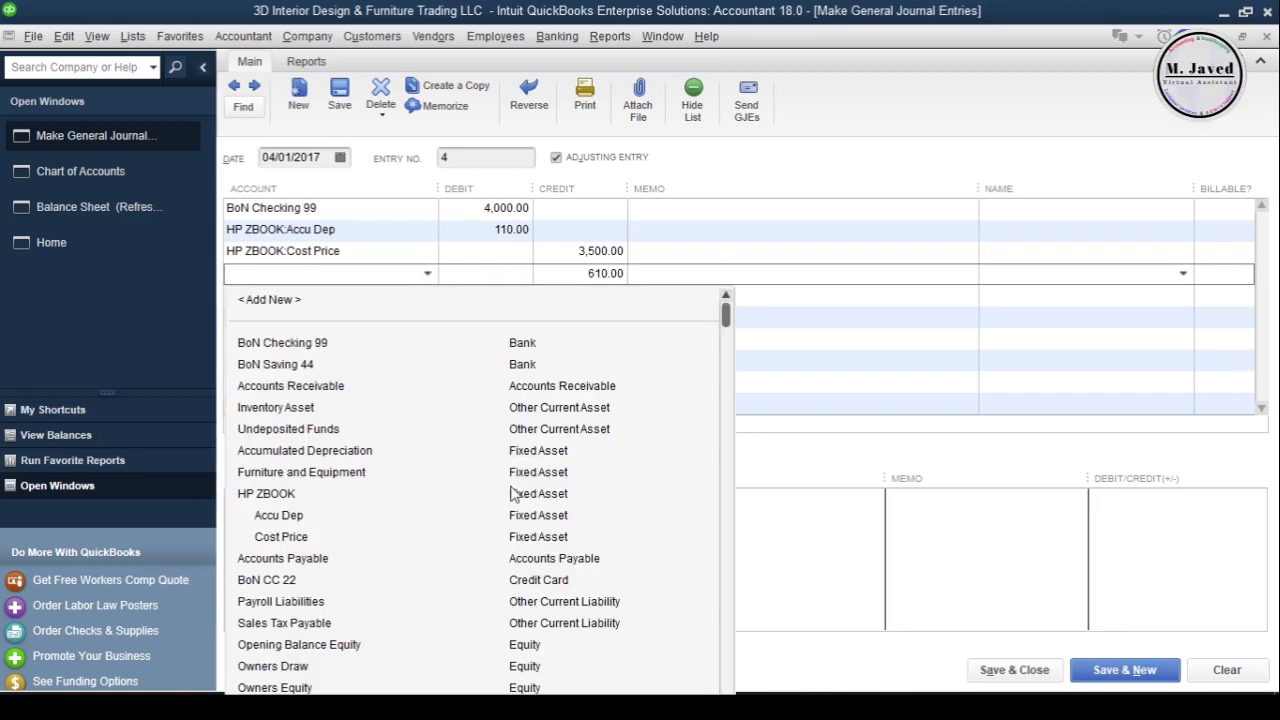
scroll(463, 488, down, 10)
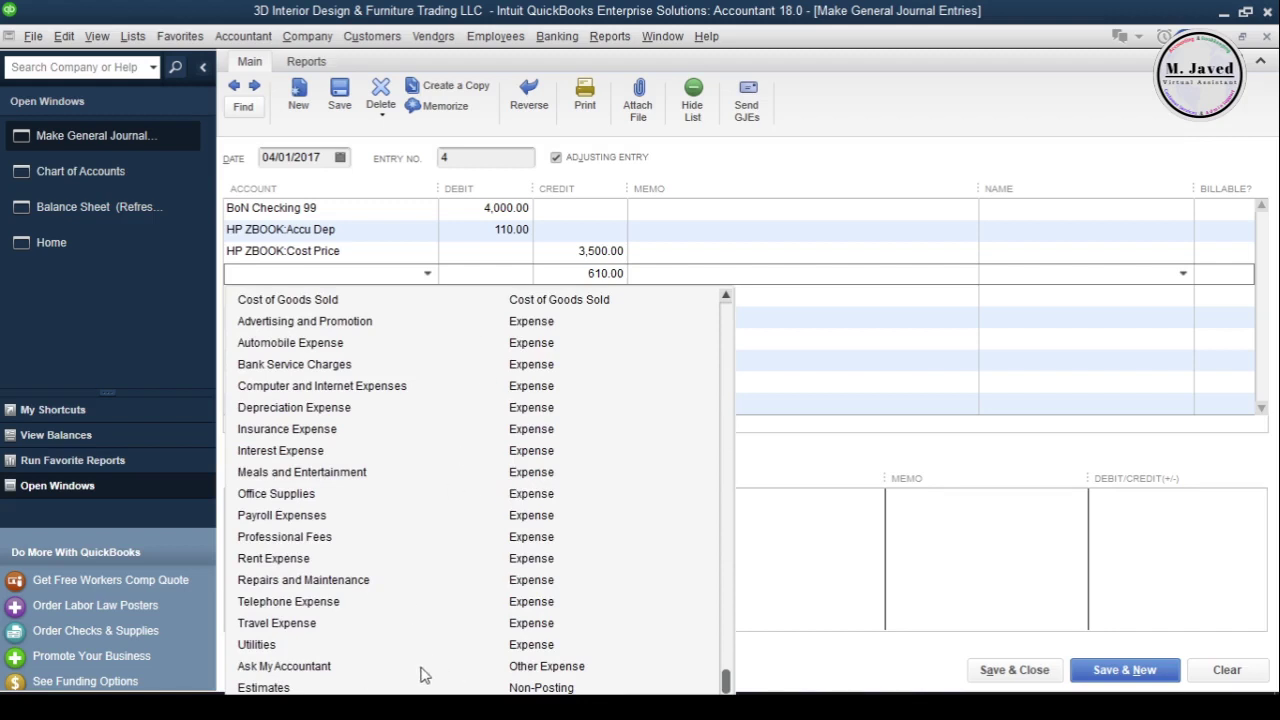
click(284, 666)
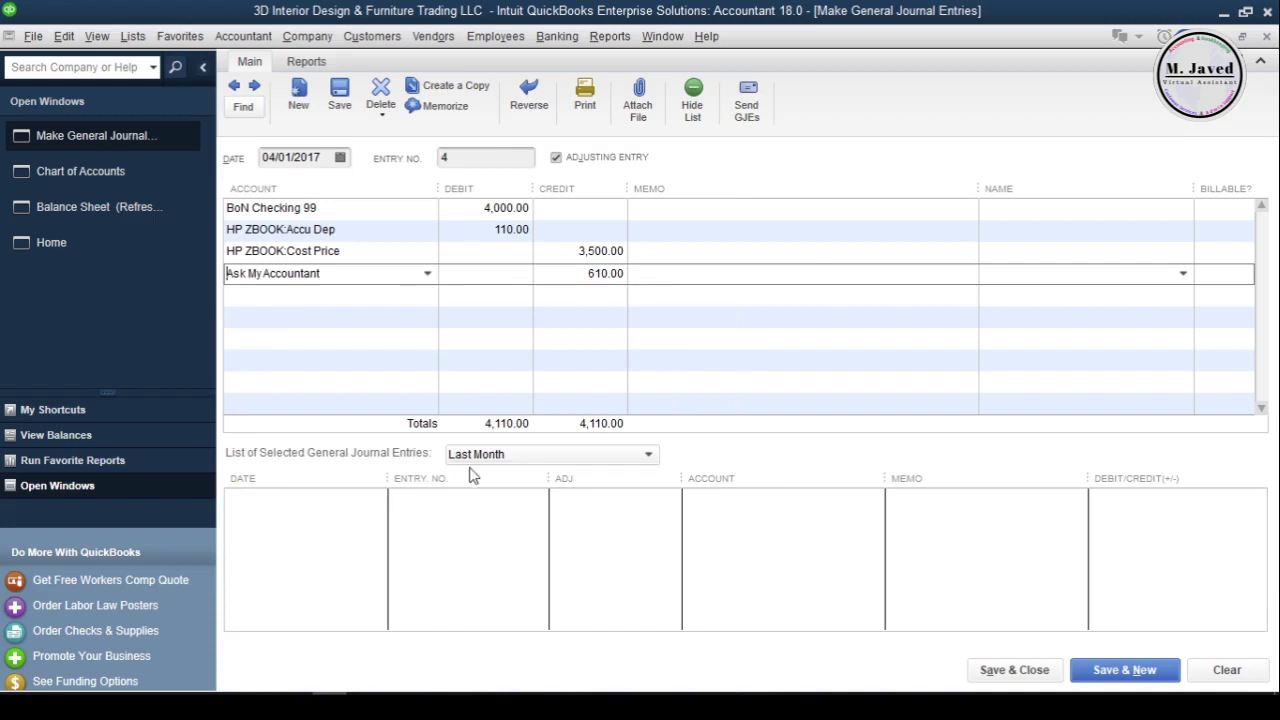
click(427, 273)
scroll(428, 391, up, 10)
click(281, 313)
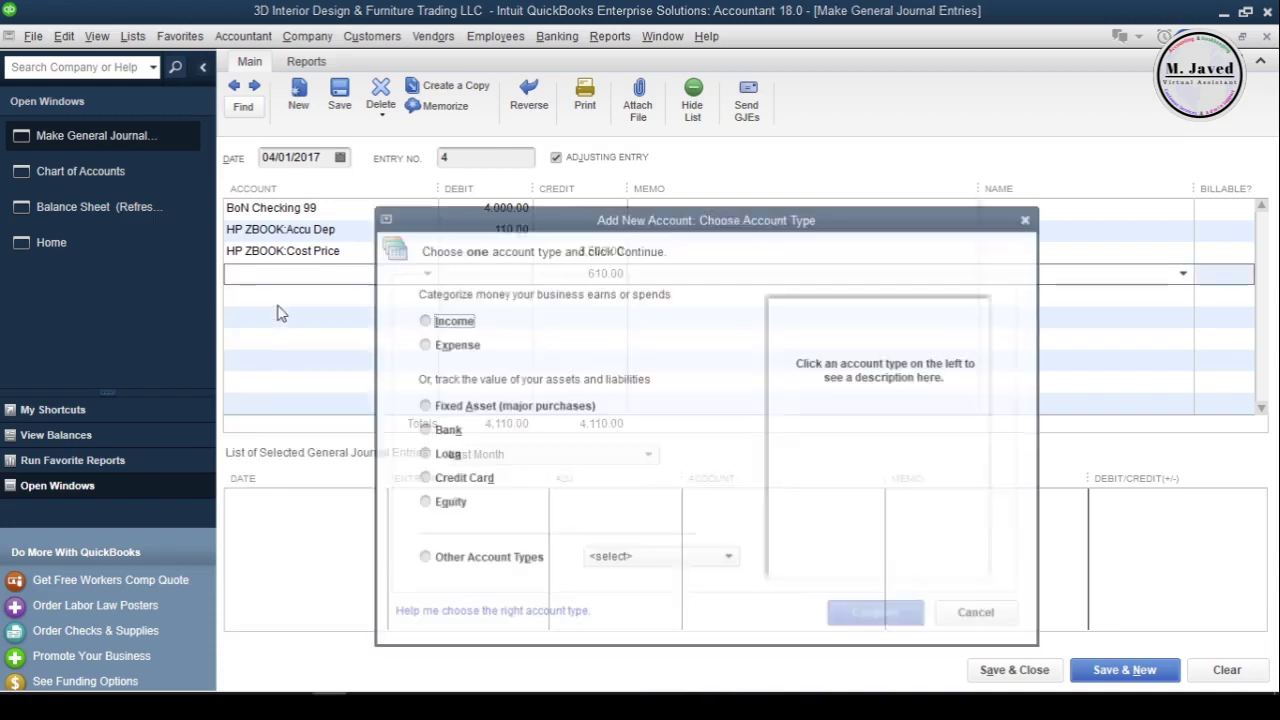
Step: Create Other Income account 'Gain Fixed Asset Sold' for the 610.00 credit line
click(424, 461)
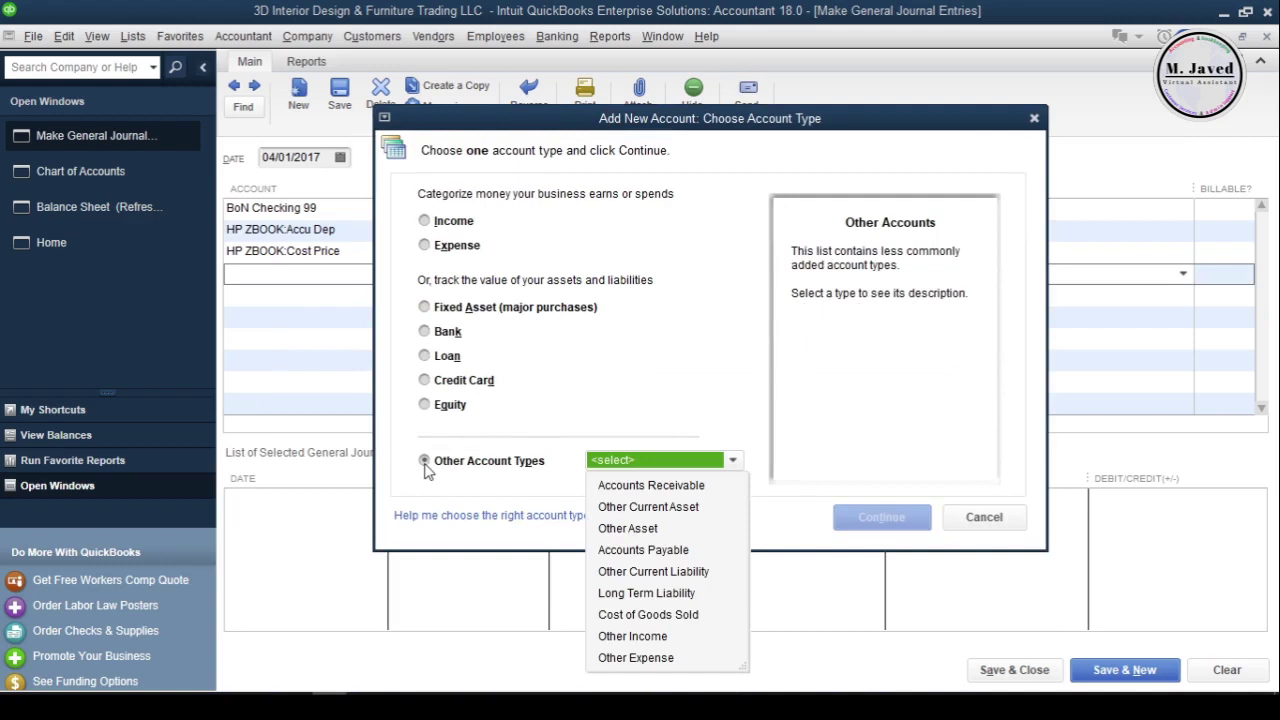
click(679, 641)
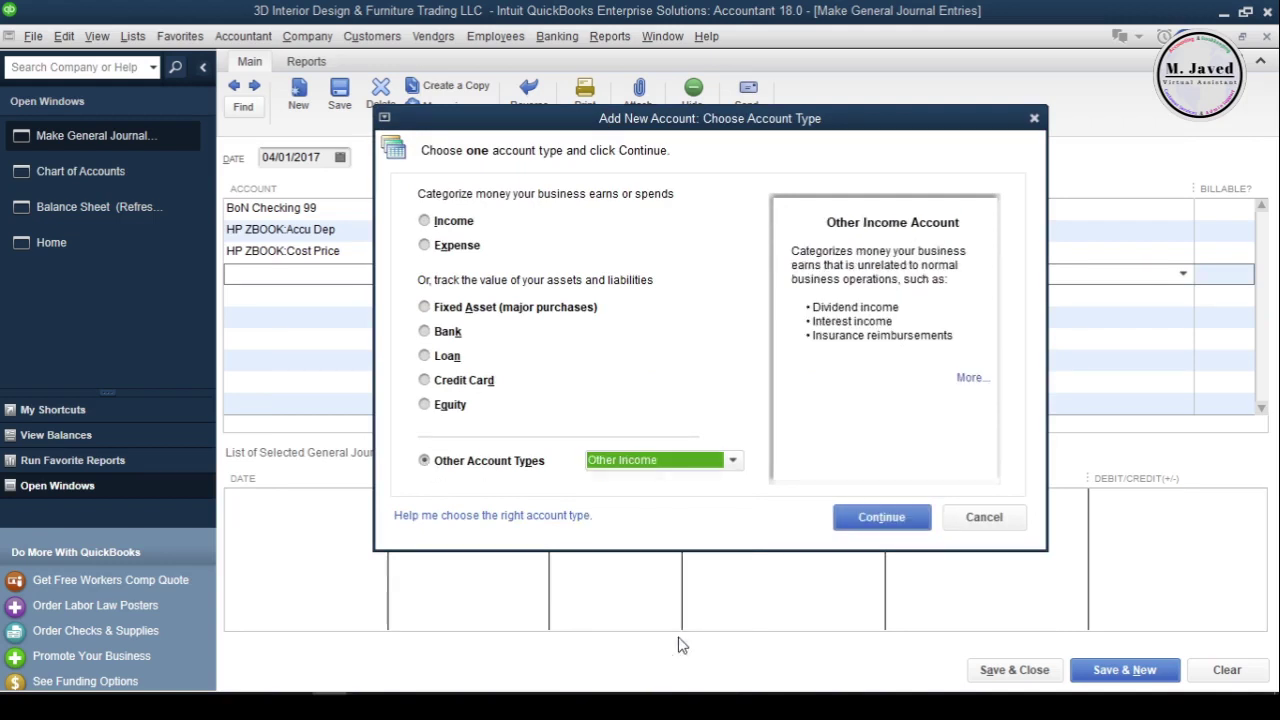
click(872, 517)
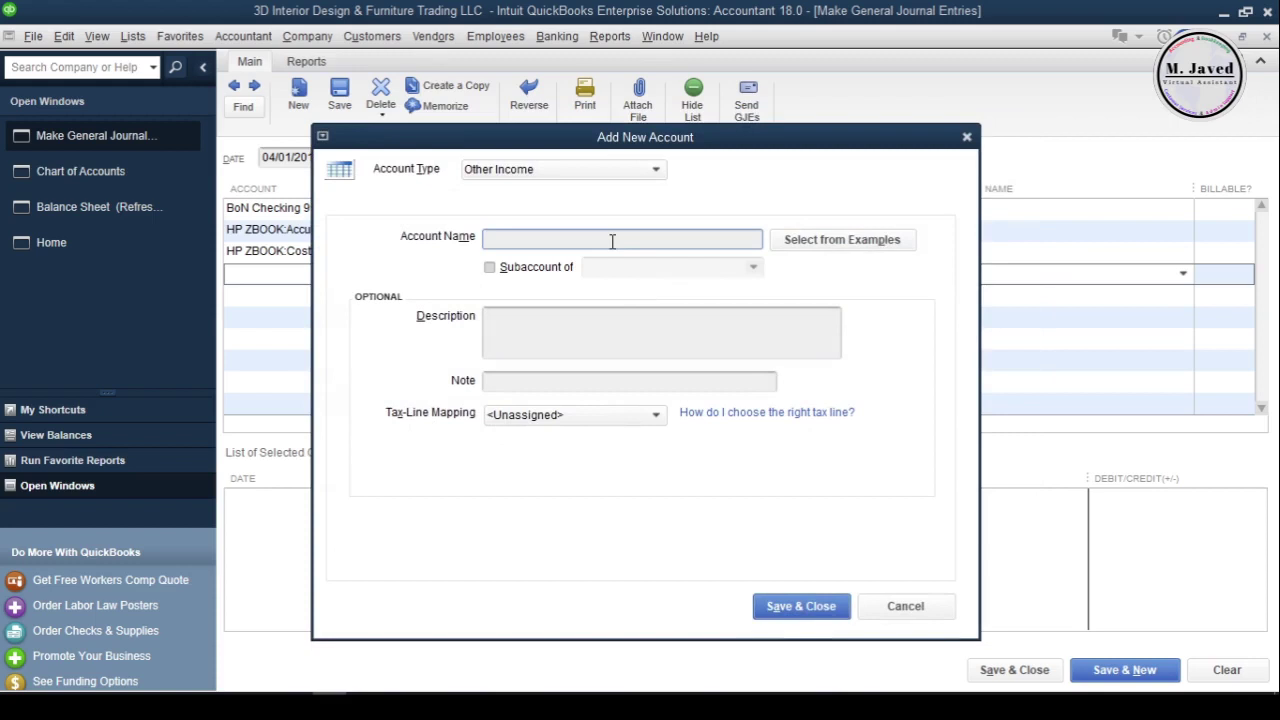
text(Gain Fixed Asset Sold)
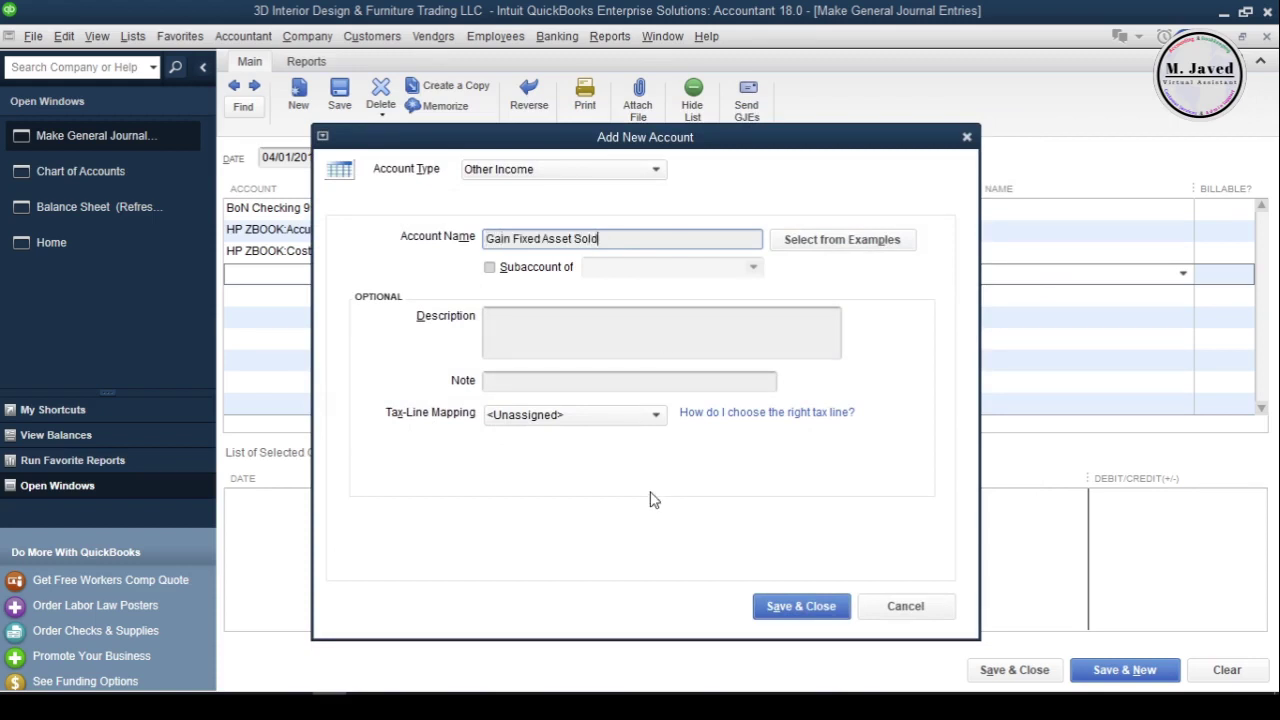
click(800, 606)
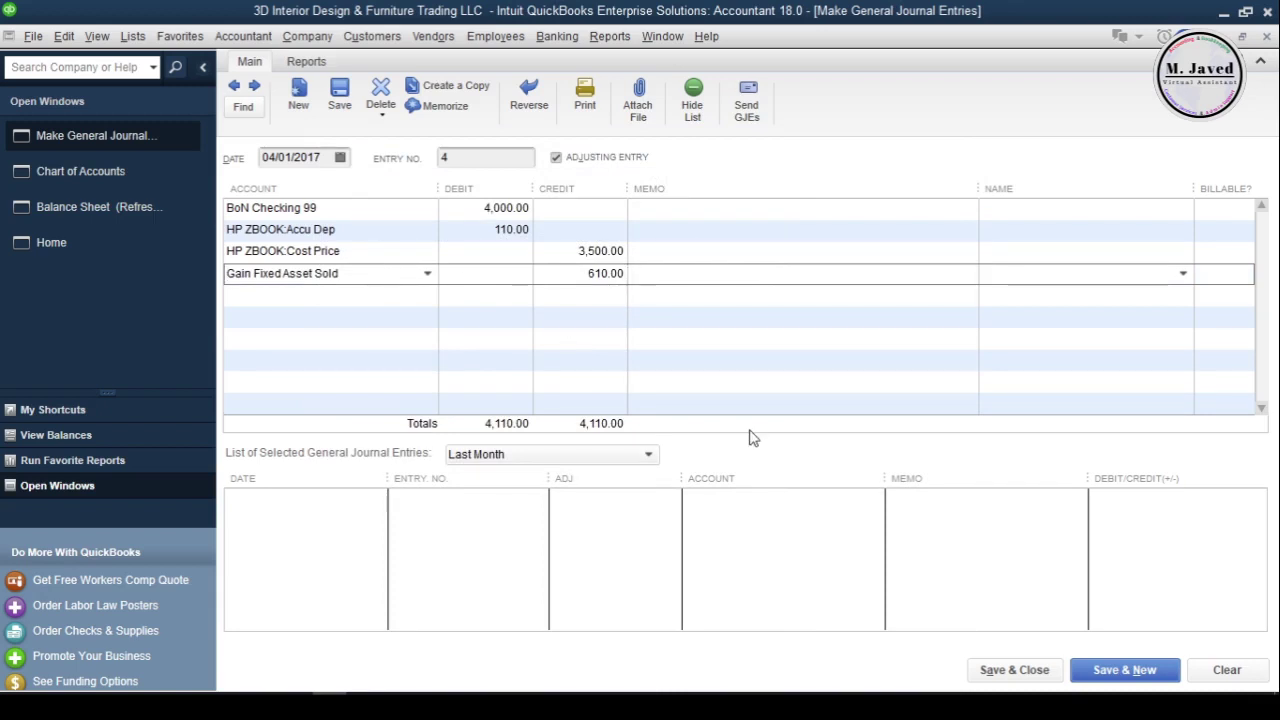
Step: Save journal entry 4 and check the HP ZBOOK sub-account balances
key(Tab)
key(Return)
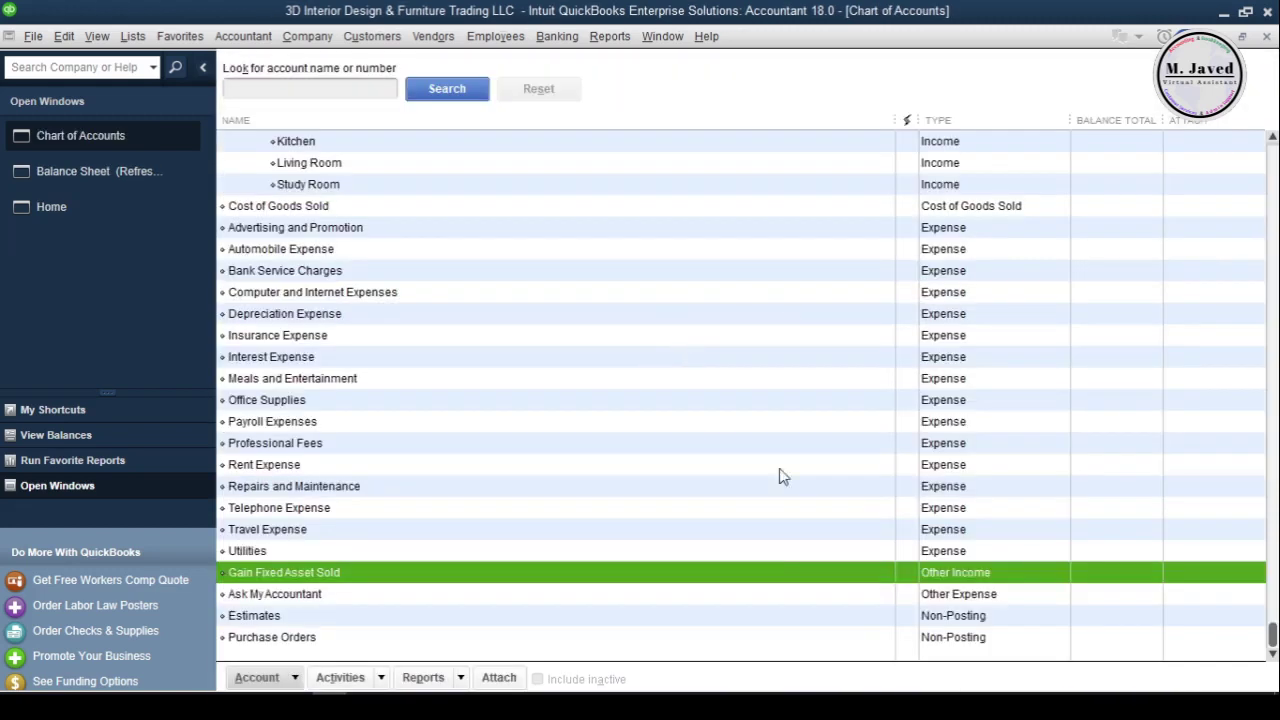
scroll(740, 497, up, 8)
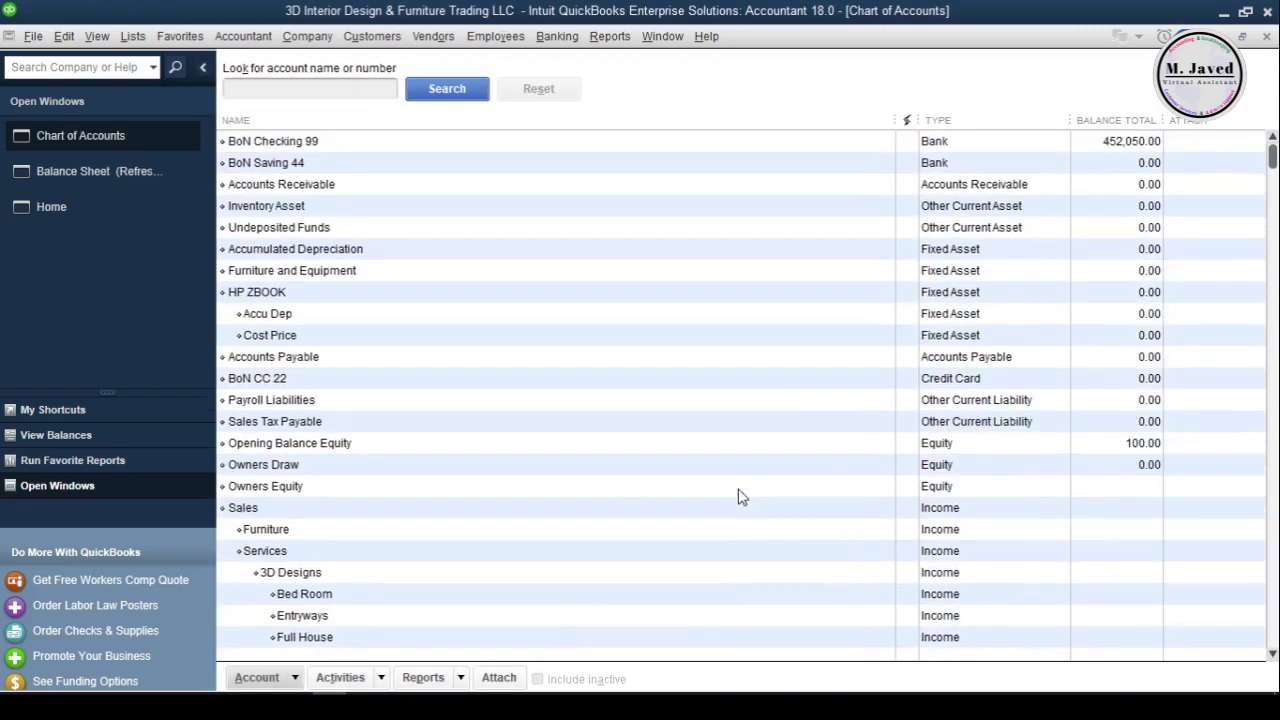
click(425, 340)
click(490, 316)
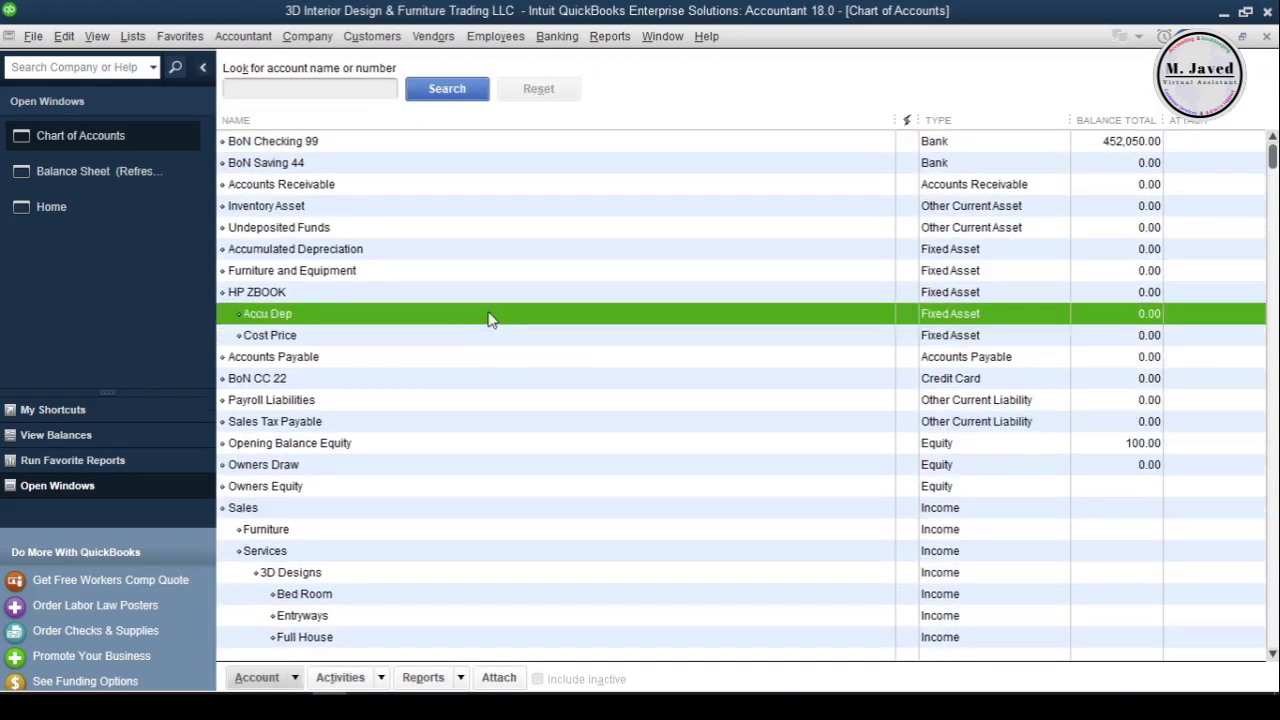
click(514, 292)
click(523, 320)
click(522, 340)
Step: Check the Gain Fixed Asset Sold account, then run the Balance Sheet Standard report
scroll(522, 346, down, 2)
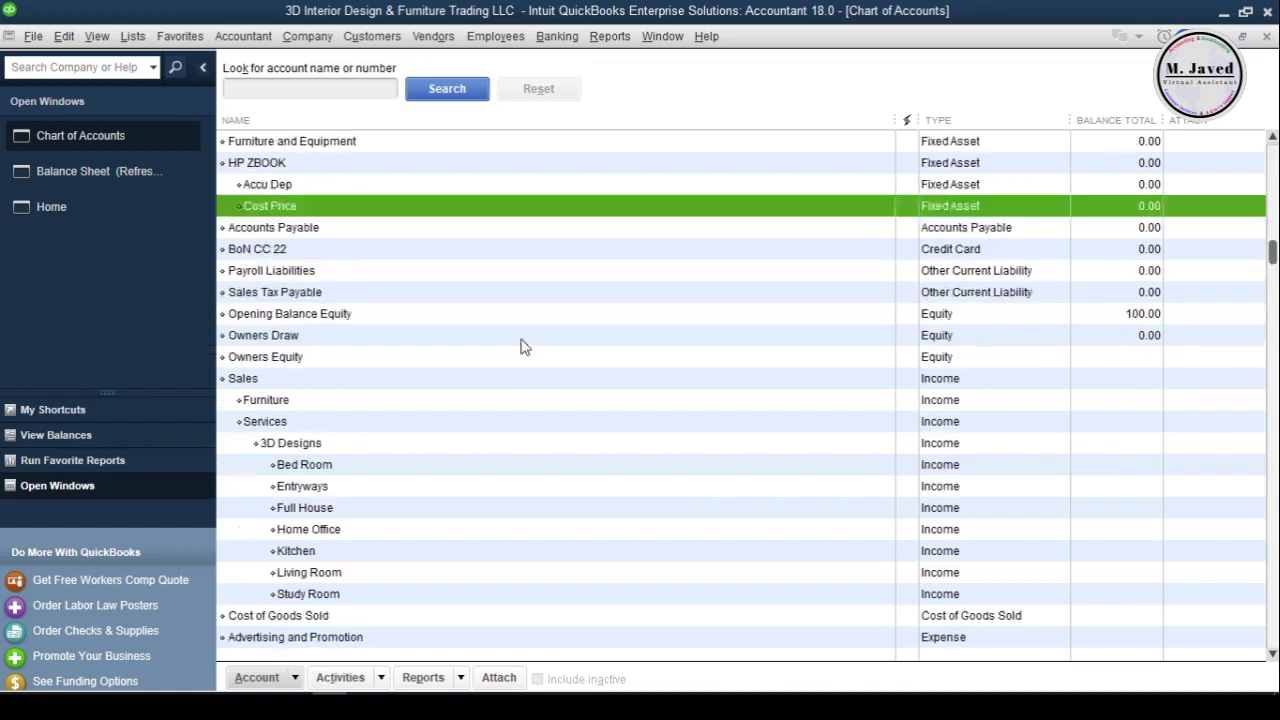
scroll(522, 360, down, 6)
click(517, 588)
click(512, 575)
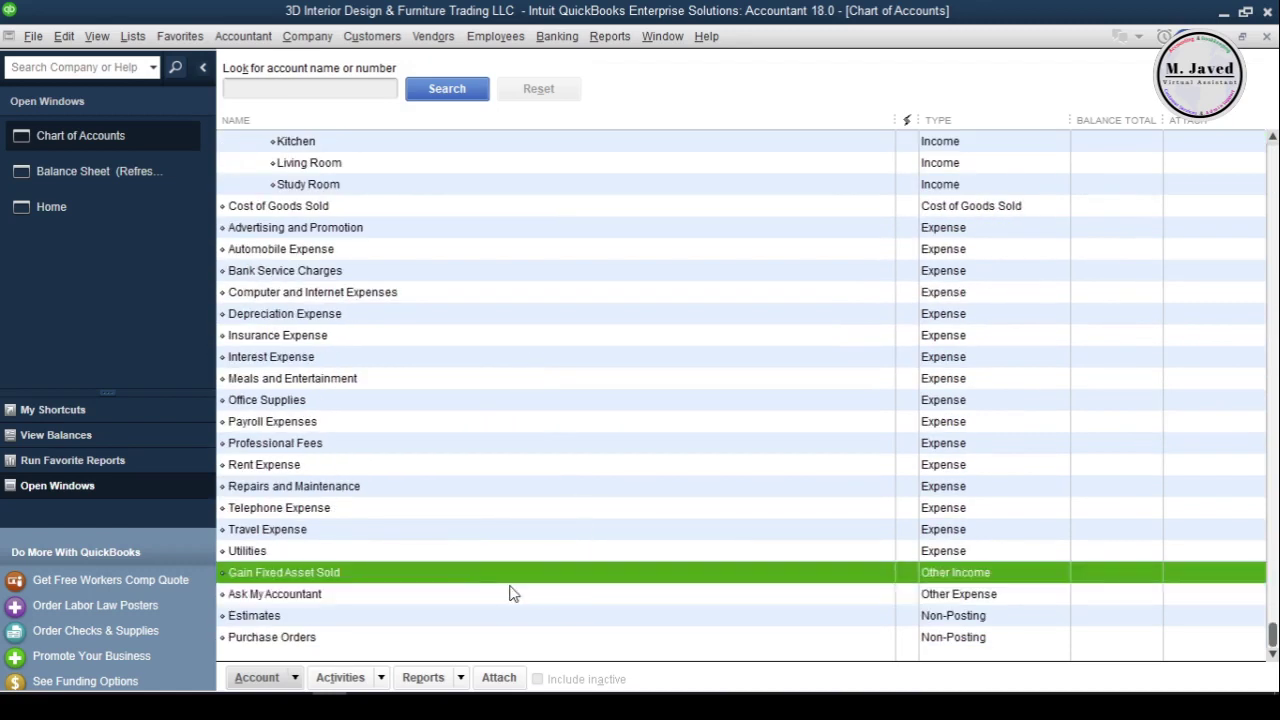
scroll(586, 586, up, 8)
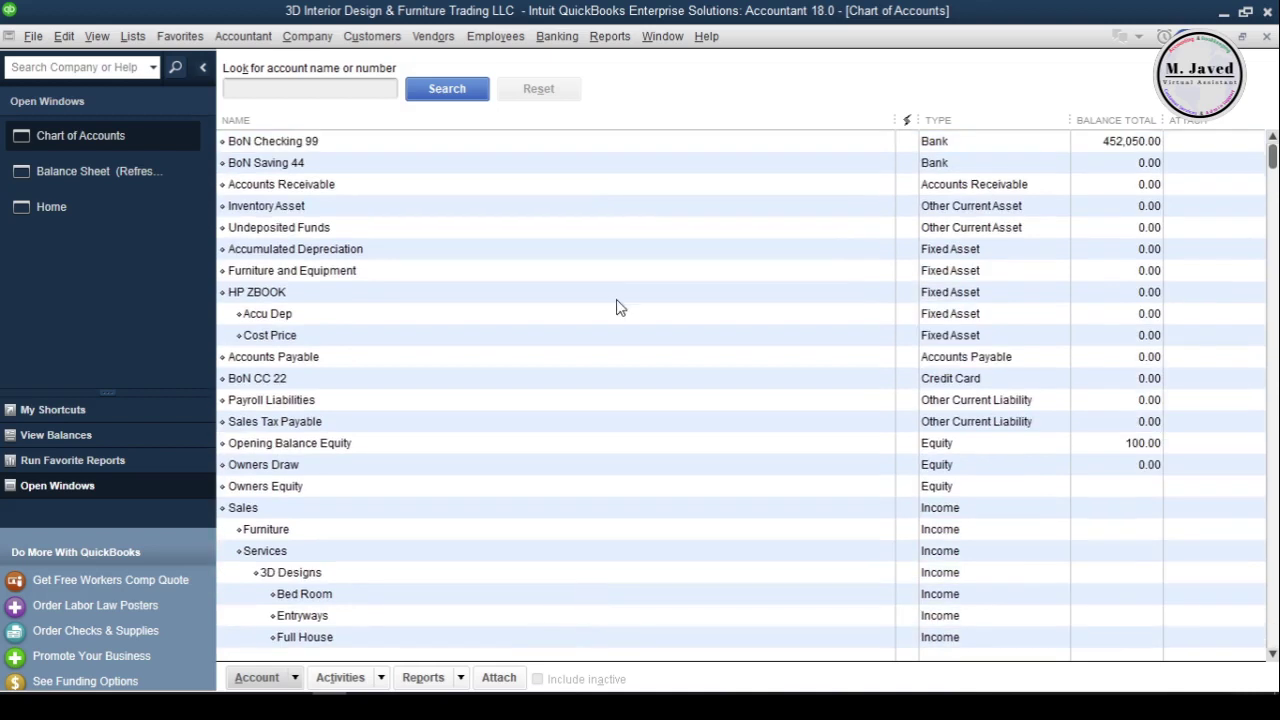
click(610, 36)
click(953, 473)
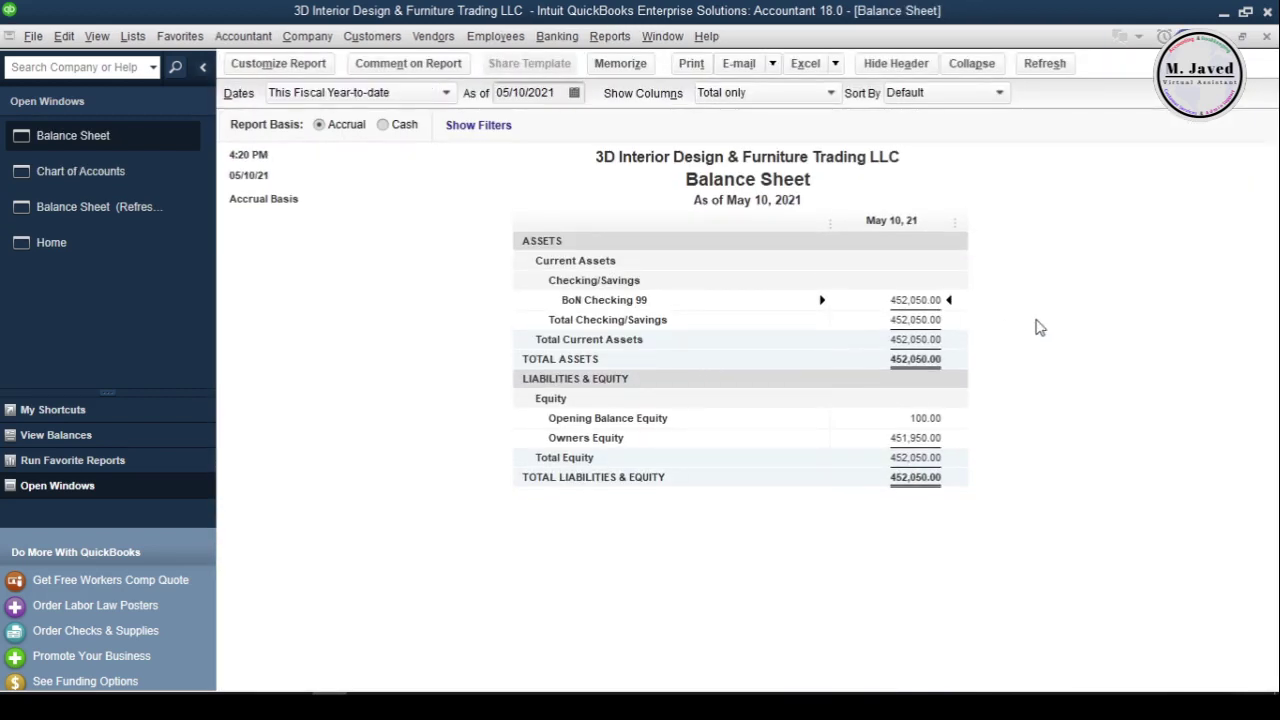
Step: Run Profit & Loss for 01/01/2017–12/31/2017 and check the 610.00 Gain Fixed Asset Sold line
click(1267, 38)
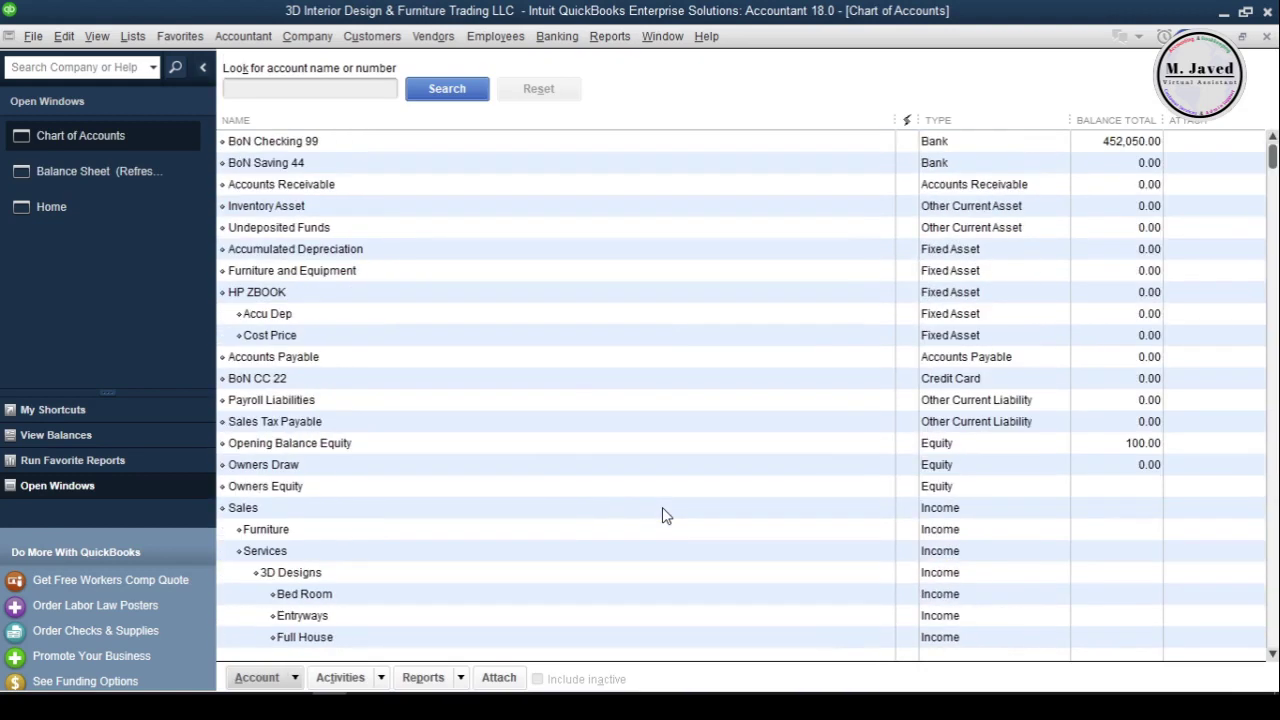
click(610, 36)
mouse_move(735, 242)
click(912, 245)
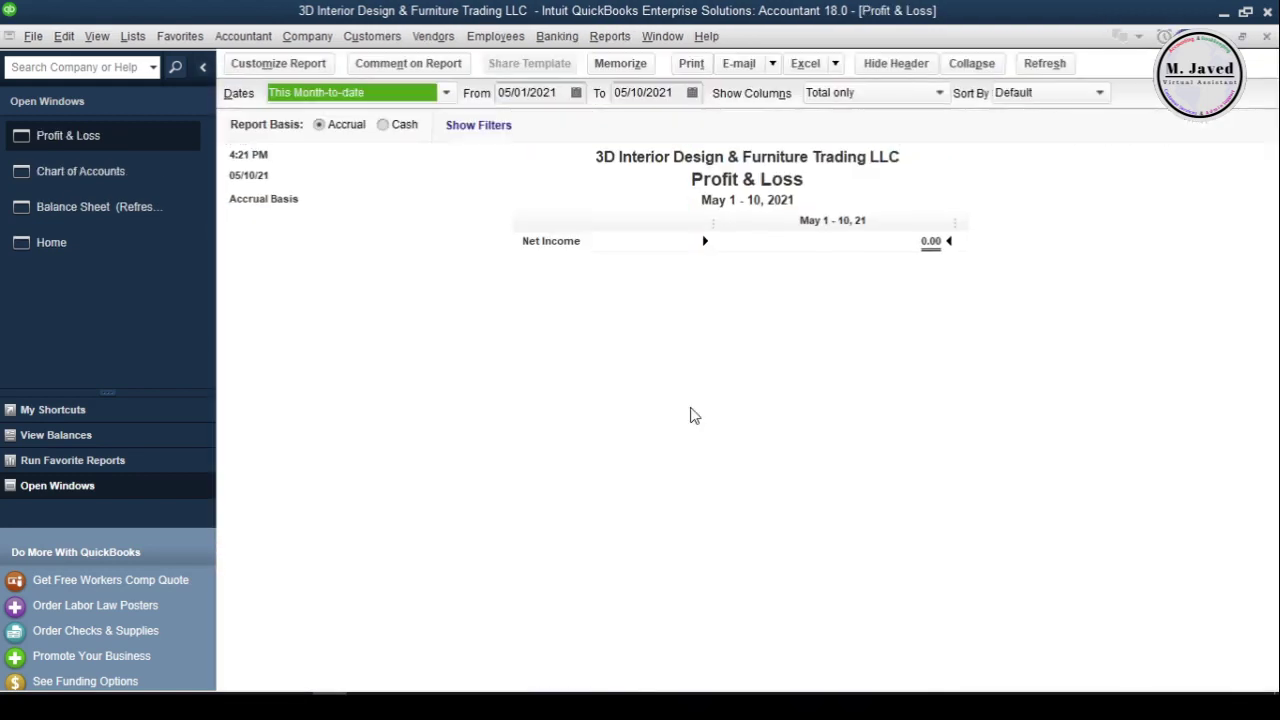
click(563, 91)
text(01/01/2017)
key(Tab)
text(12/31/2017)
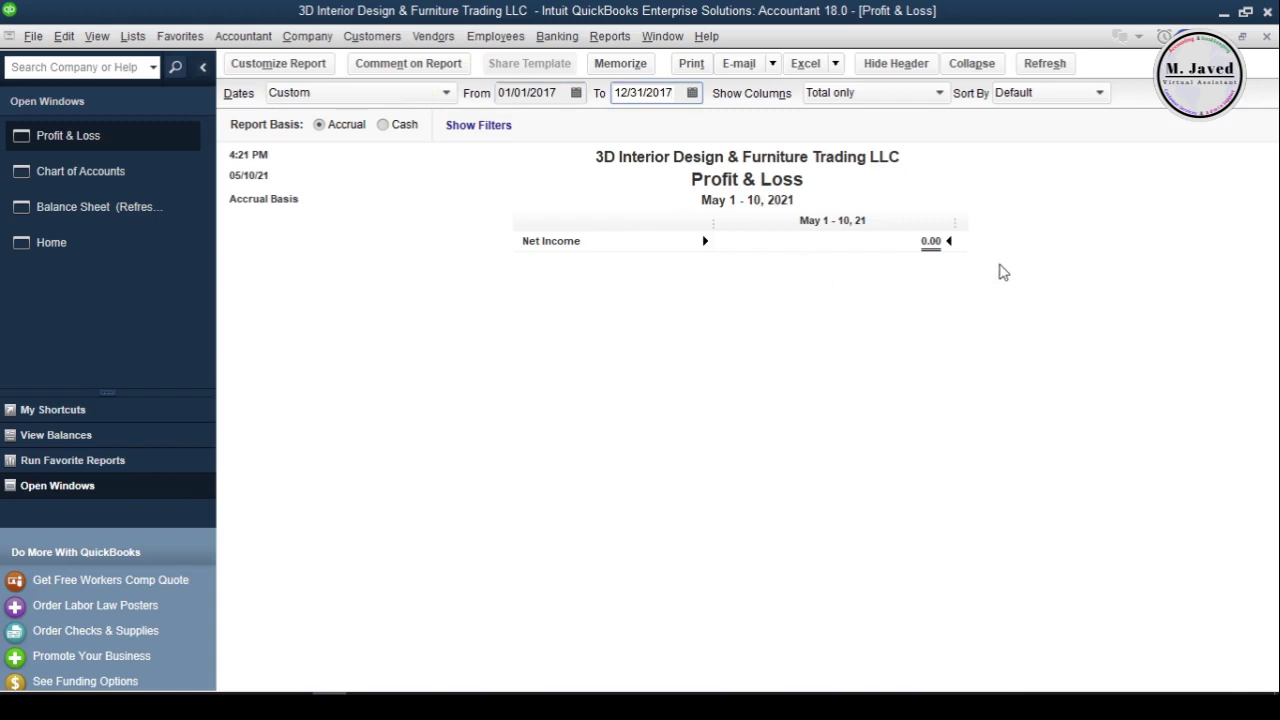
click(1003, 272)
scroll(1006, 574, down, 3)
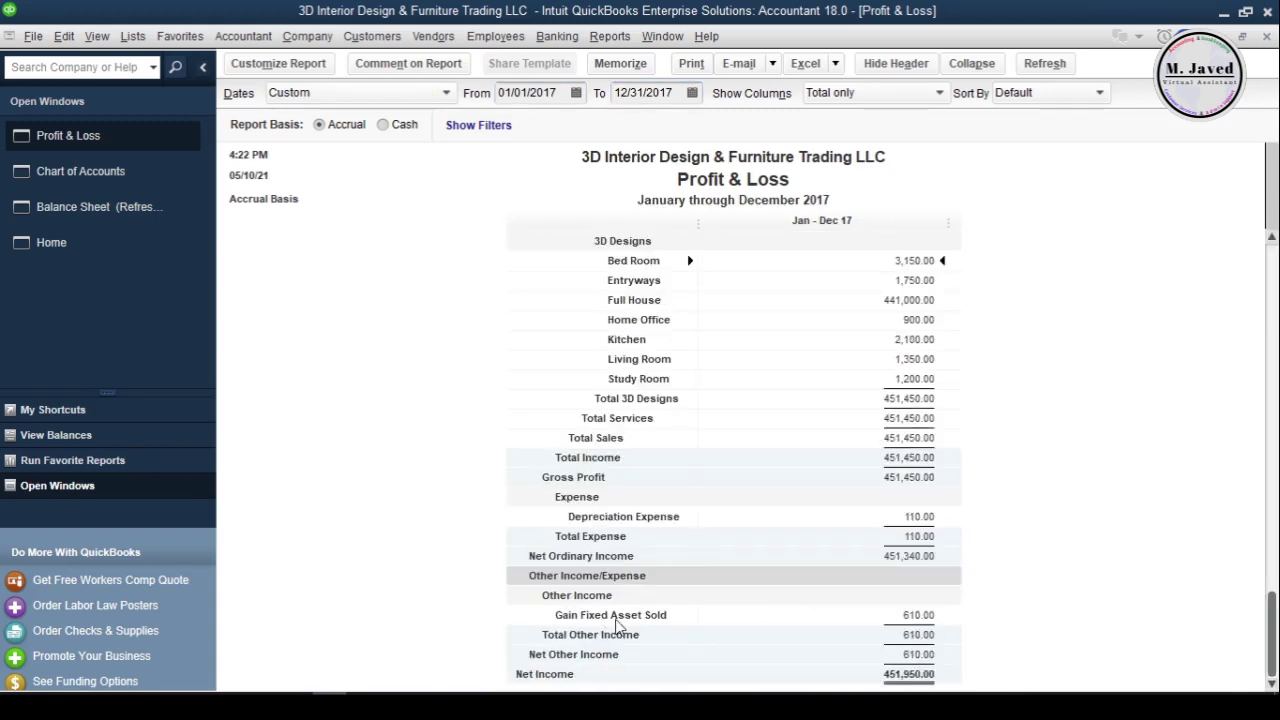
click(672, 622)
Step: Close the report without memorizing it, review Cost Price, and open Make General Journal Entries
click(1267, 37)
click(740, 329)
click(578, 405)
click(575, 338)
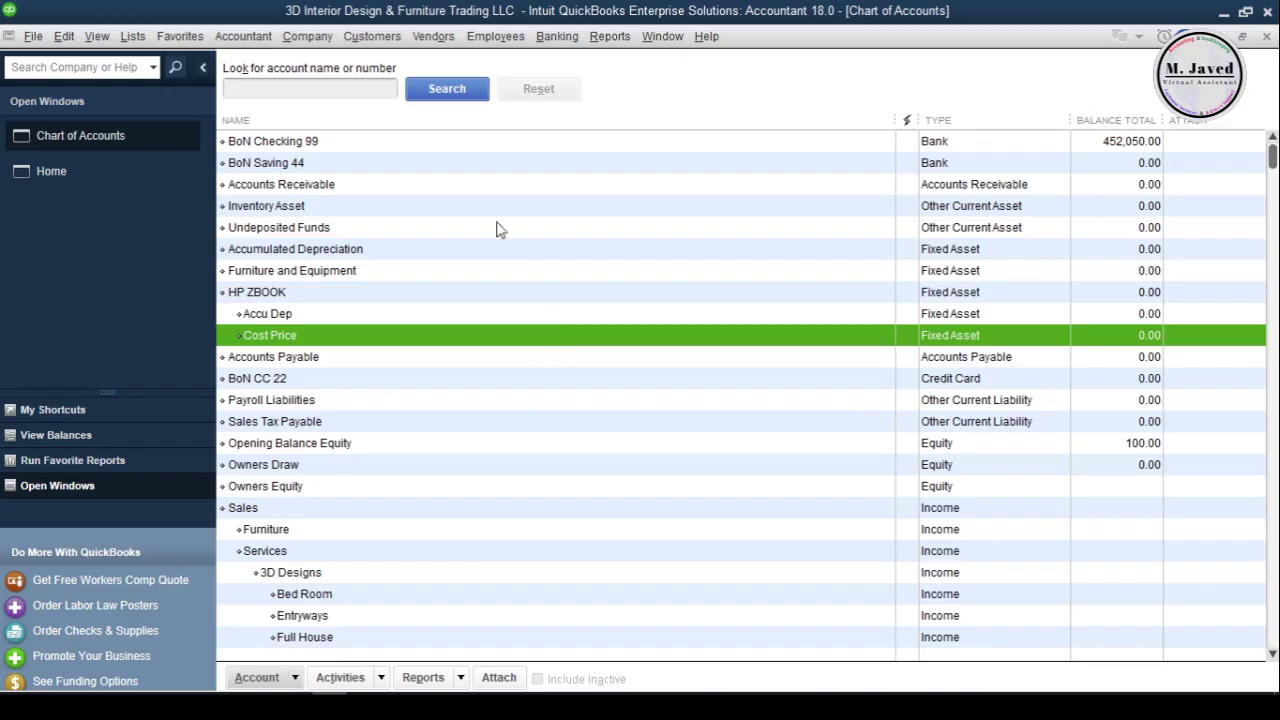
click(307, 36)
click(380, 400)
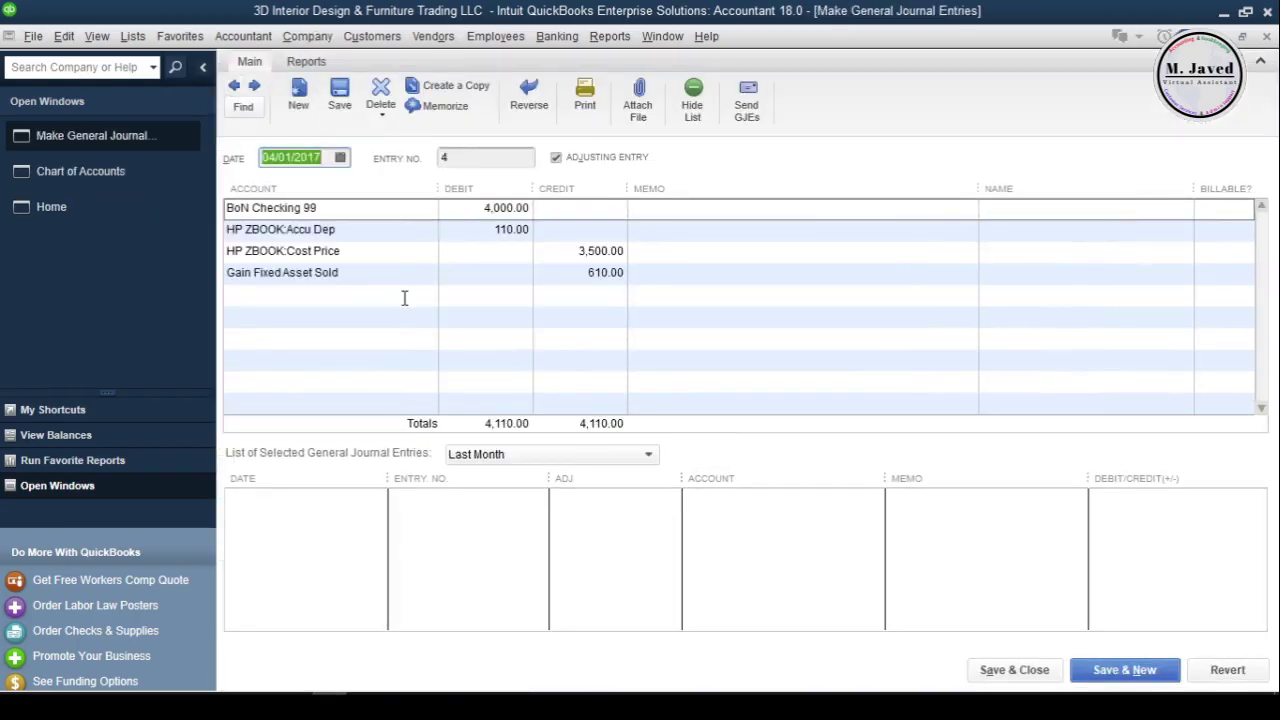
Step: Delete the previously loaded journal entry and start a fresh general journal entry
click(380, 92)
key(Escape)
click(381, 114)
click(388, 127)
click(596, 231)
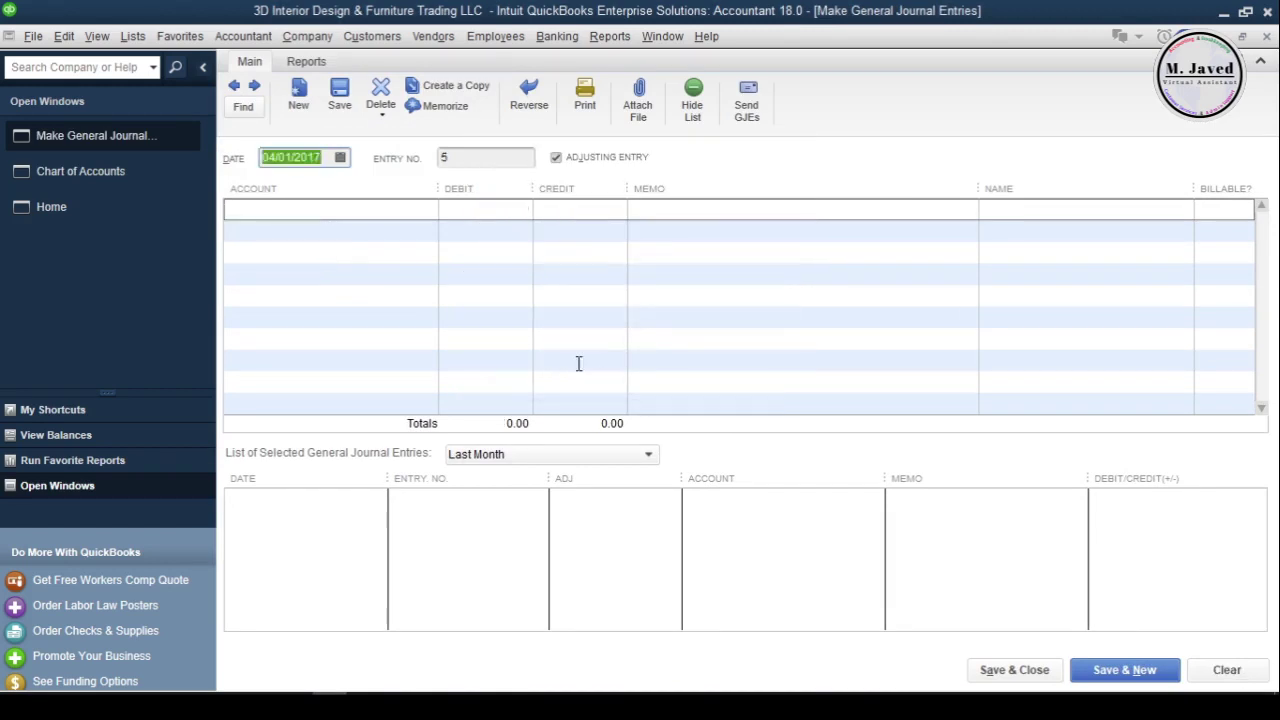
click(1014, 670)
scroll(723, 449, up, 3)
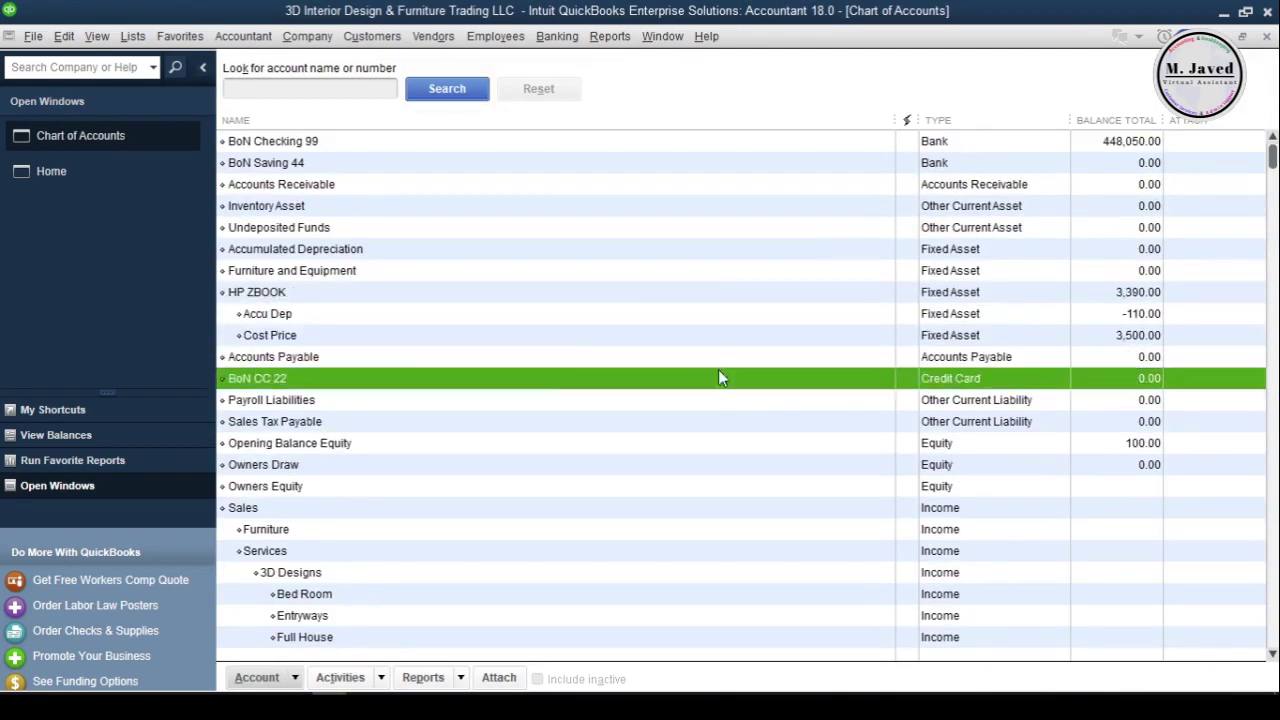
click(307, 36)
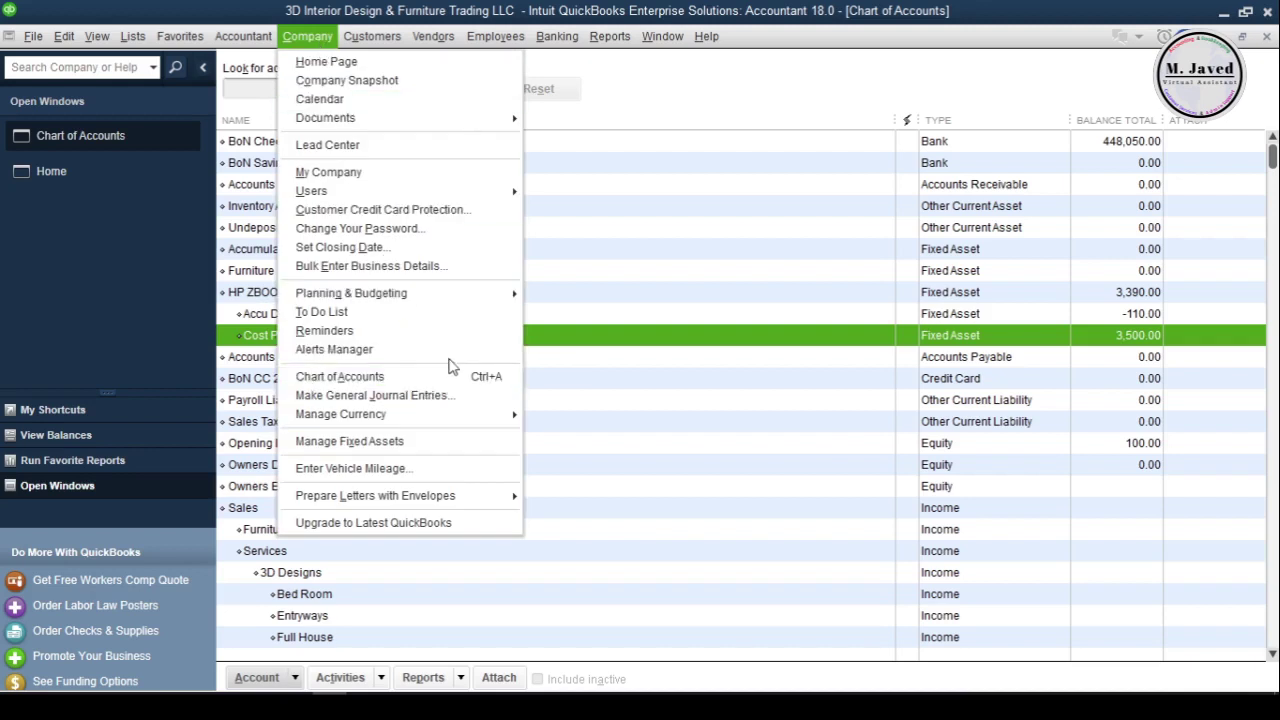
click(455, 397)
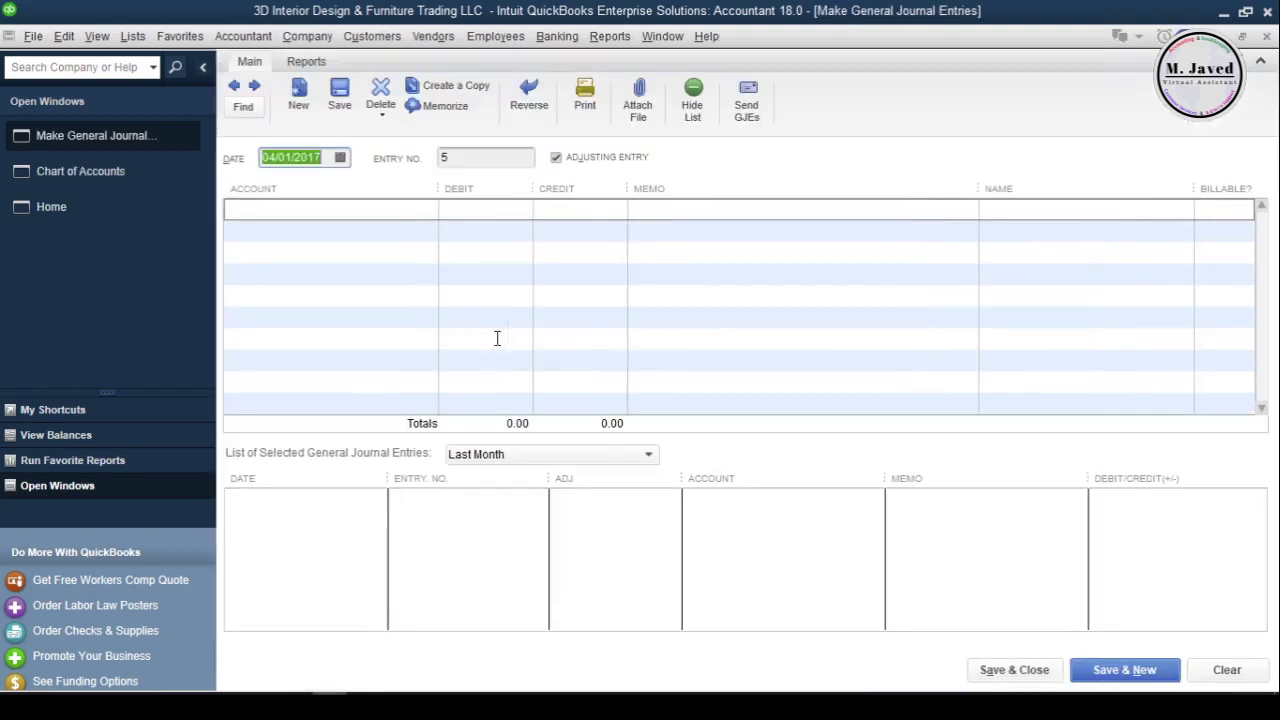
Step: Debit BoN Checking 99 3,000.00 and HP ZBOOK:Accu Dep 110.00
click(393, 212)
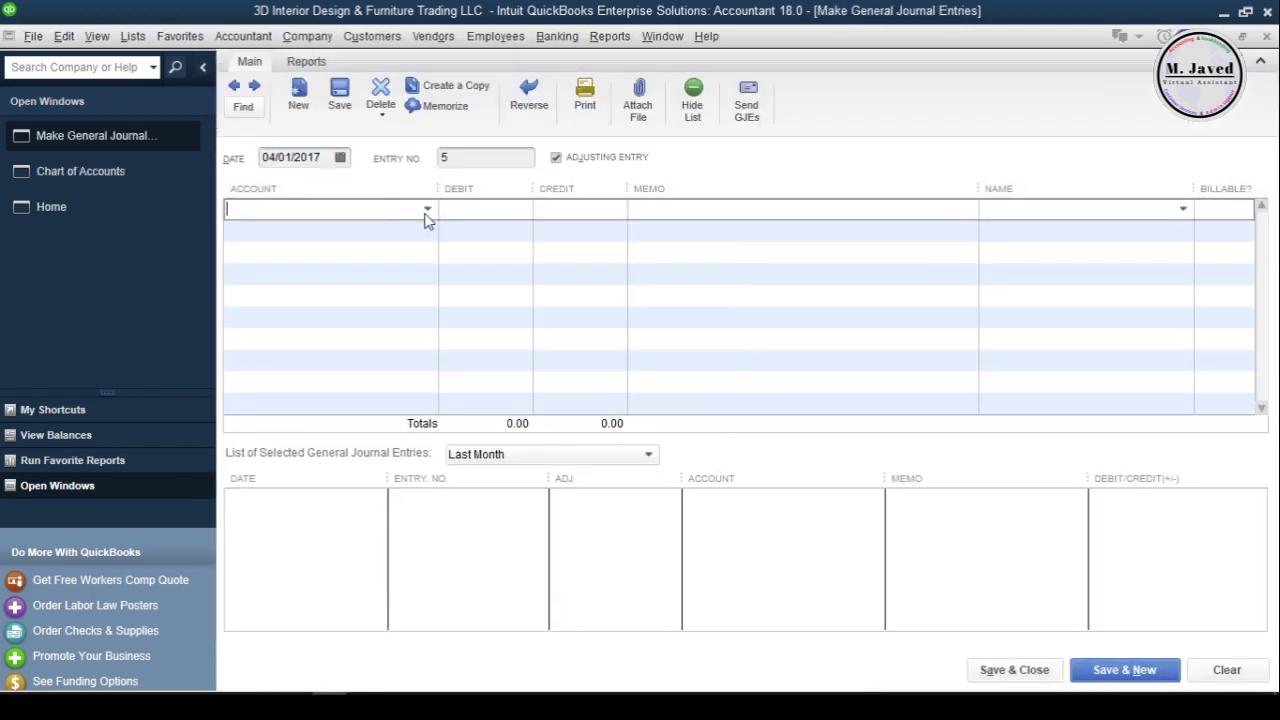
click(428, 210)
click(393, 280)
click(427, 235)
click(427, 232)
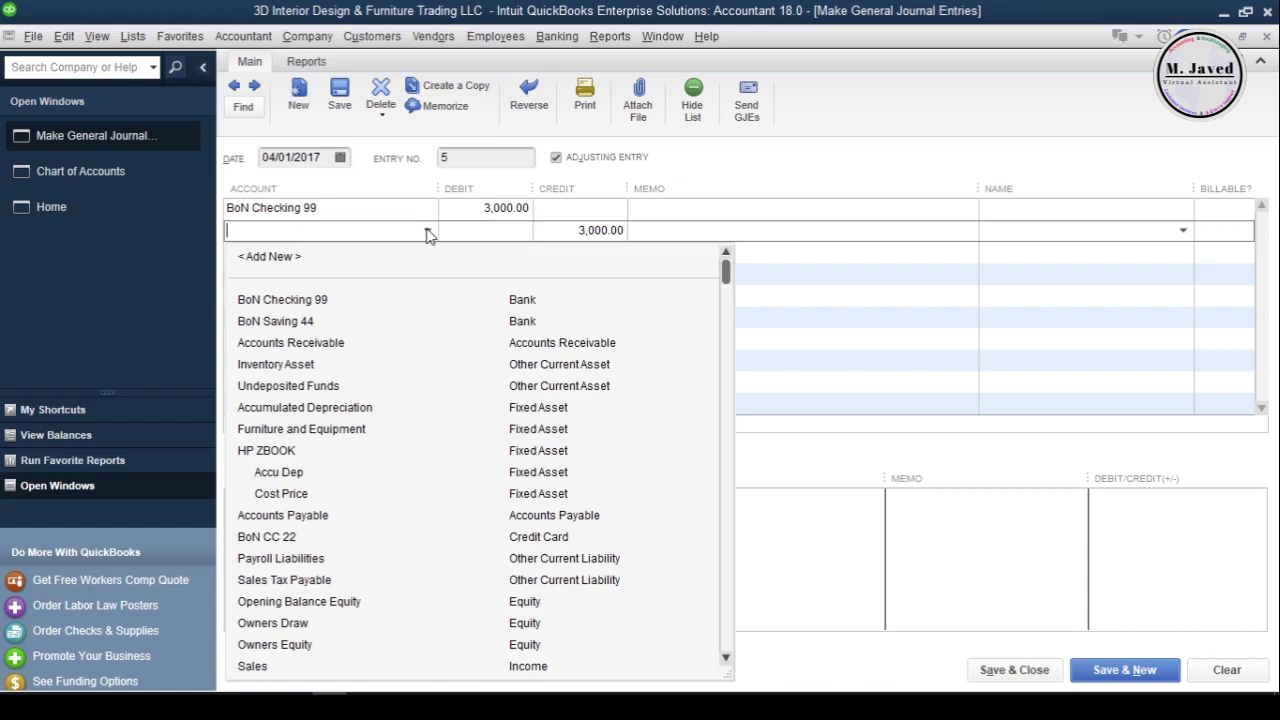
click(350, 478)
text(11)
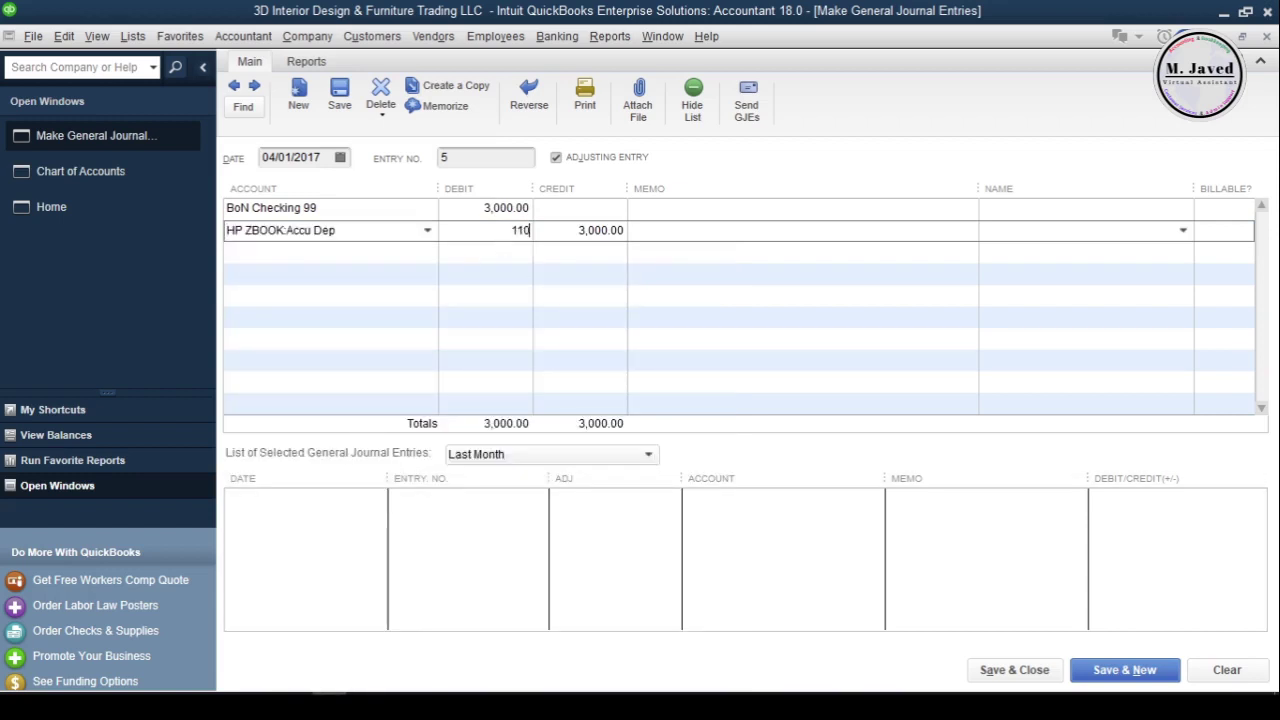
text(0)
key(Down)
Step: Credit HP ZBOOK:Cost Price 3,500.00 and add a 390.00 debit line awaiting its account
click(407, 274)
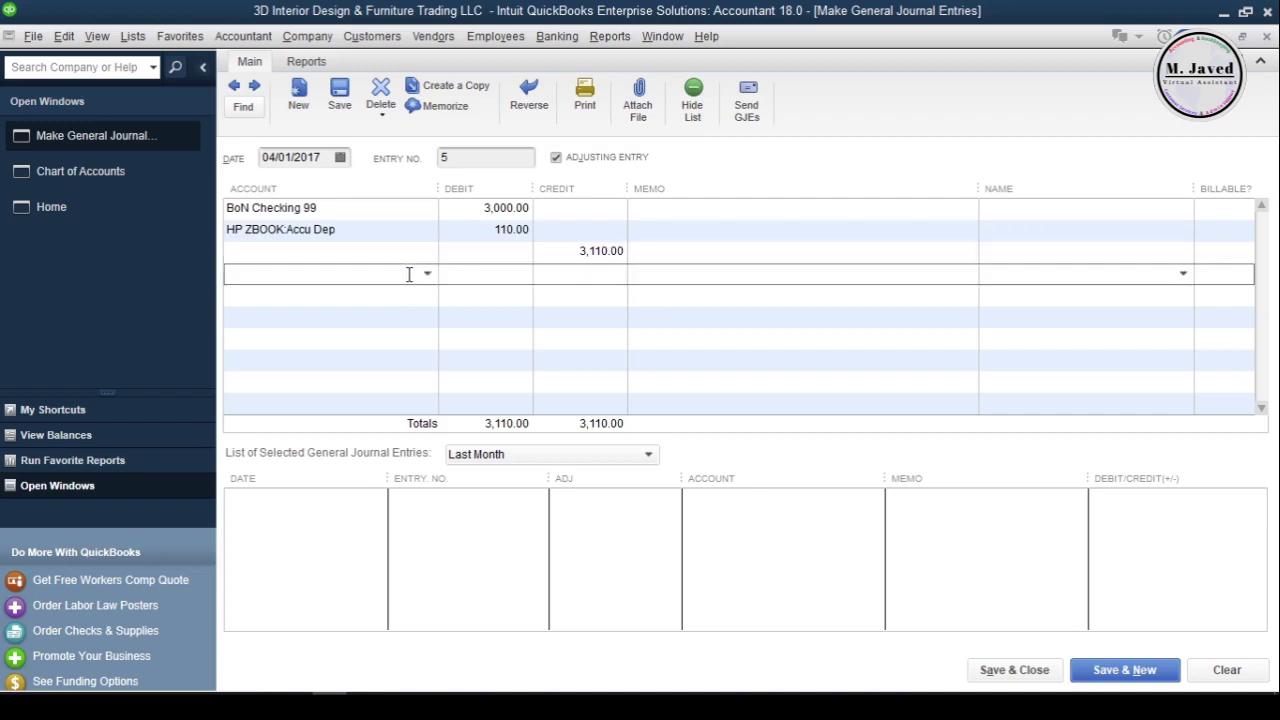
click(427, 277)
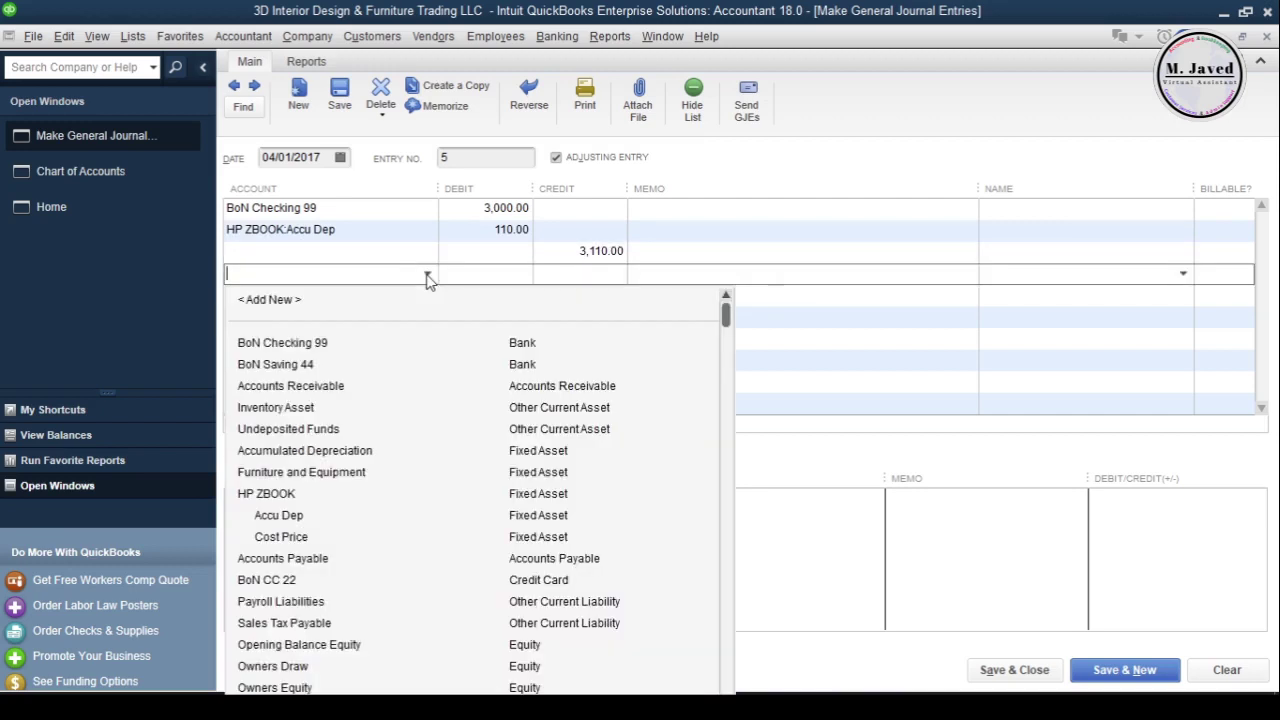
click(362, 537)
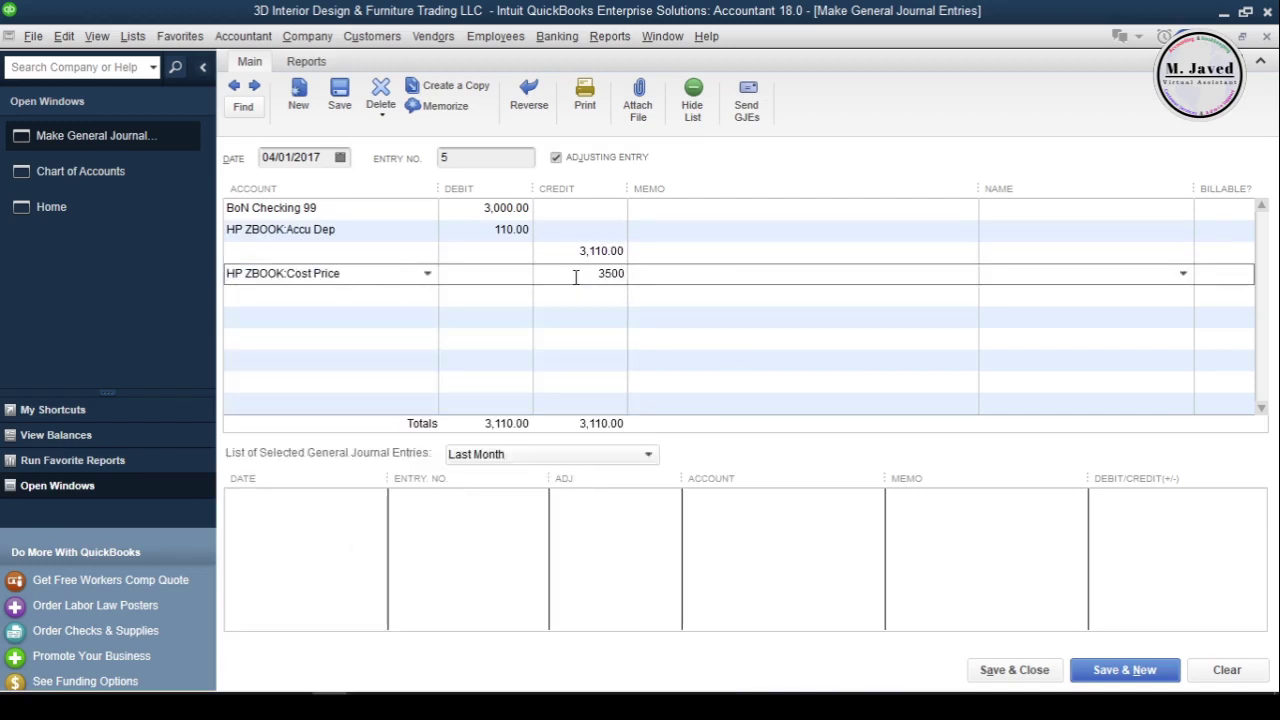
click(569, 251)
key(Delete)
key(Delete)
key(Delete)
key(Delete)
key(Delete)
key(Delete)
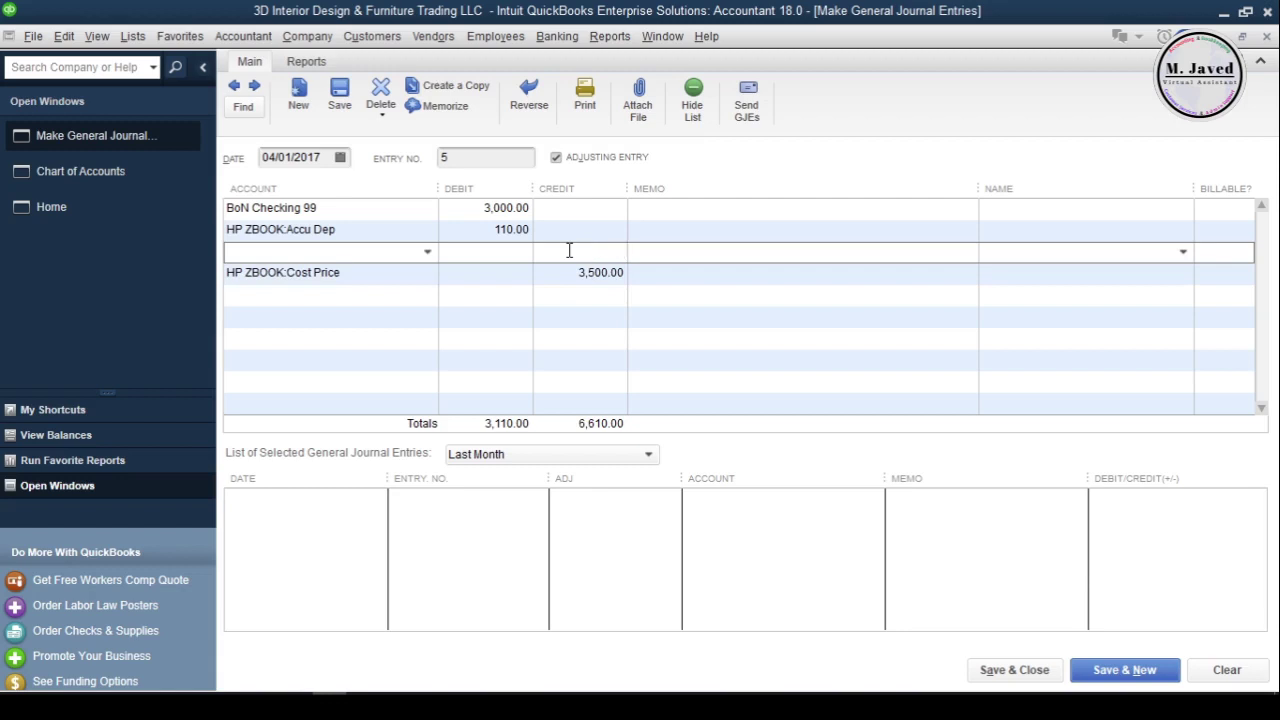
click(528, 271)
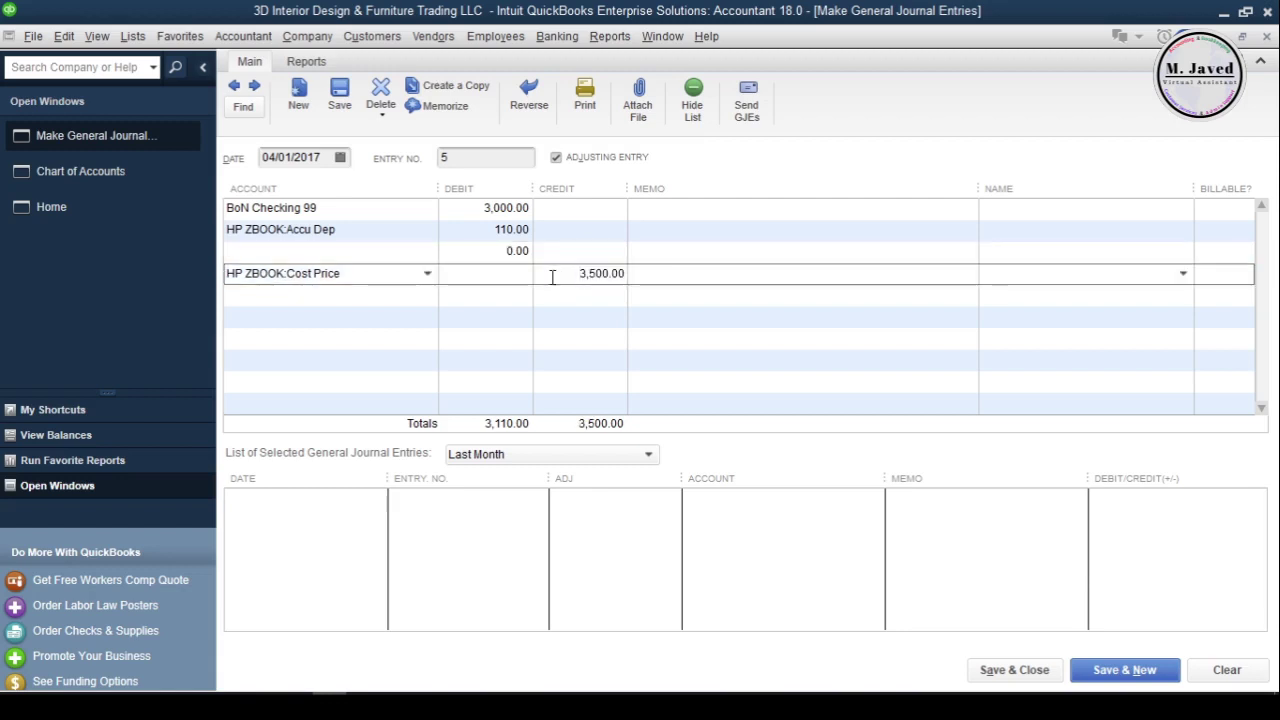
click(487, 251)
text(3)
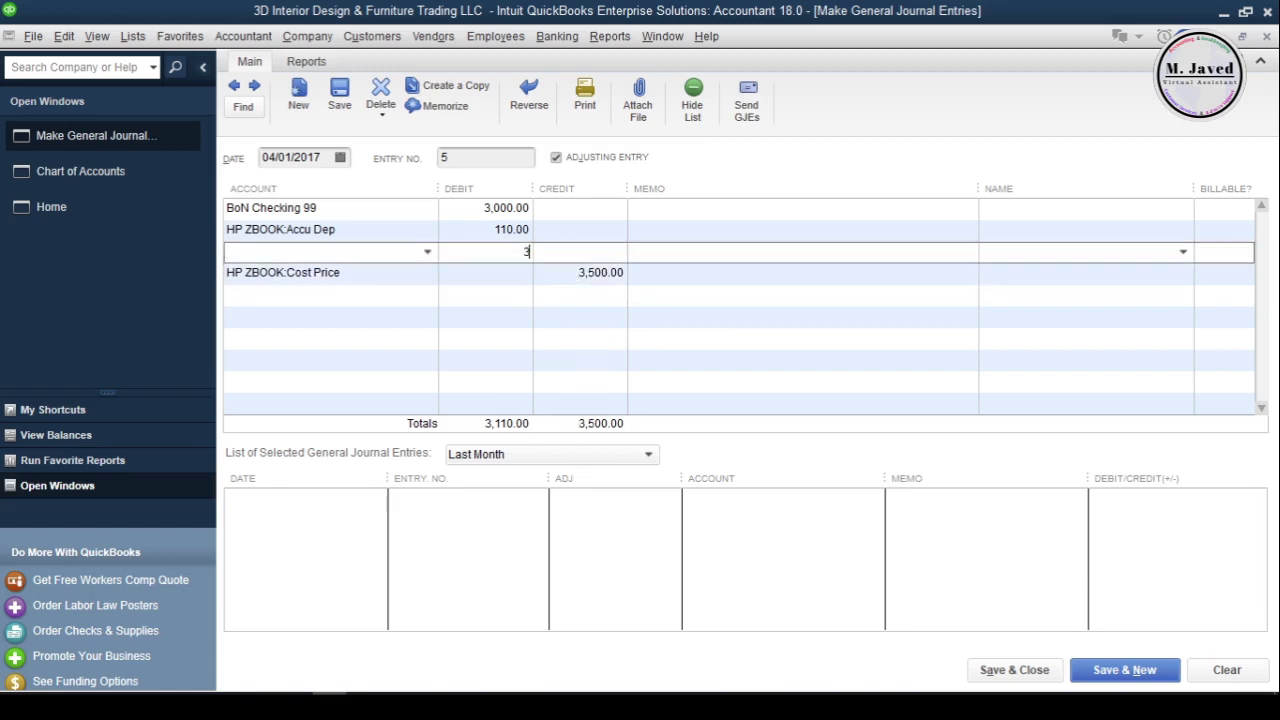
click(369, 252)
click(427, 252)
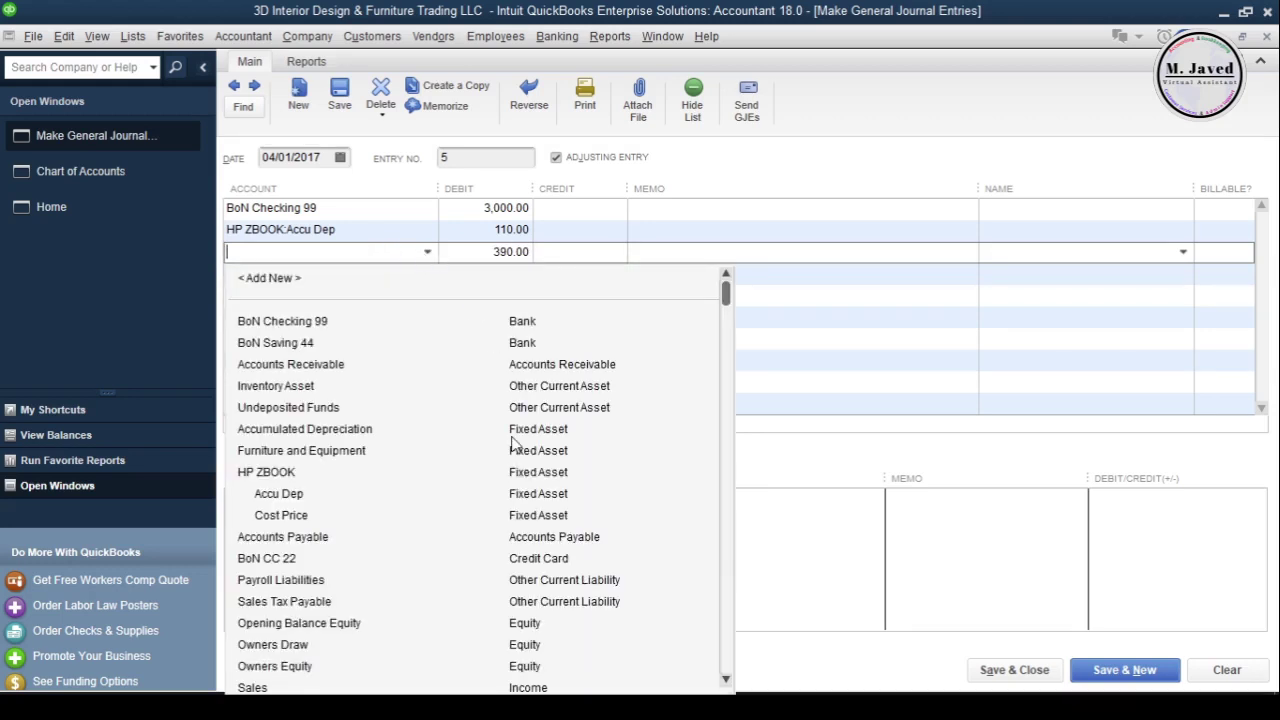
scroll(514, 443, down, 10)
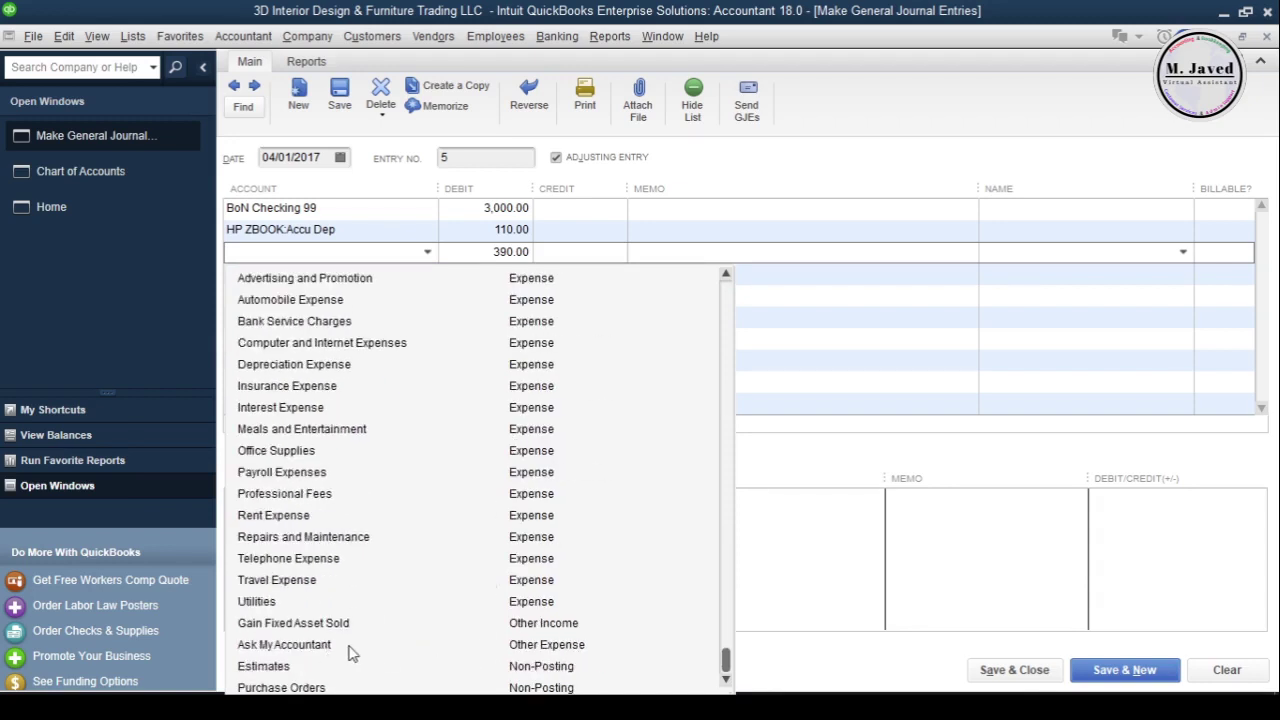
scroll(360, 651, up, 10)
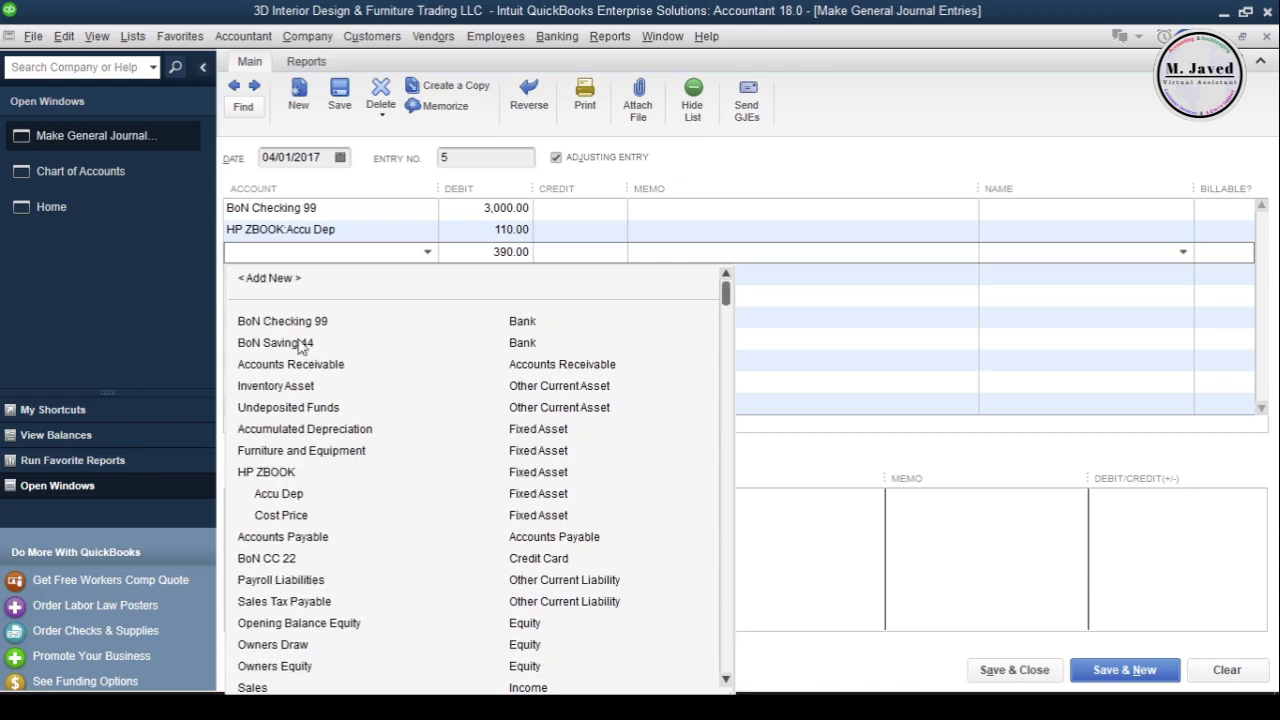
Step: Add an Other Expense account 'Loss Fixed Asset Sold' and assign it to the 390.00 debit line
click(270, 279)
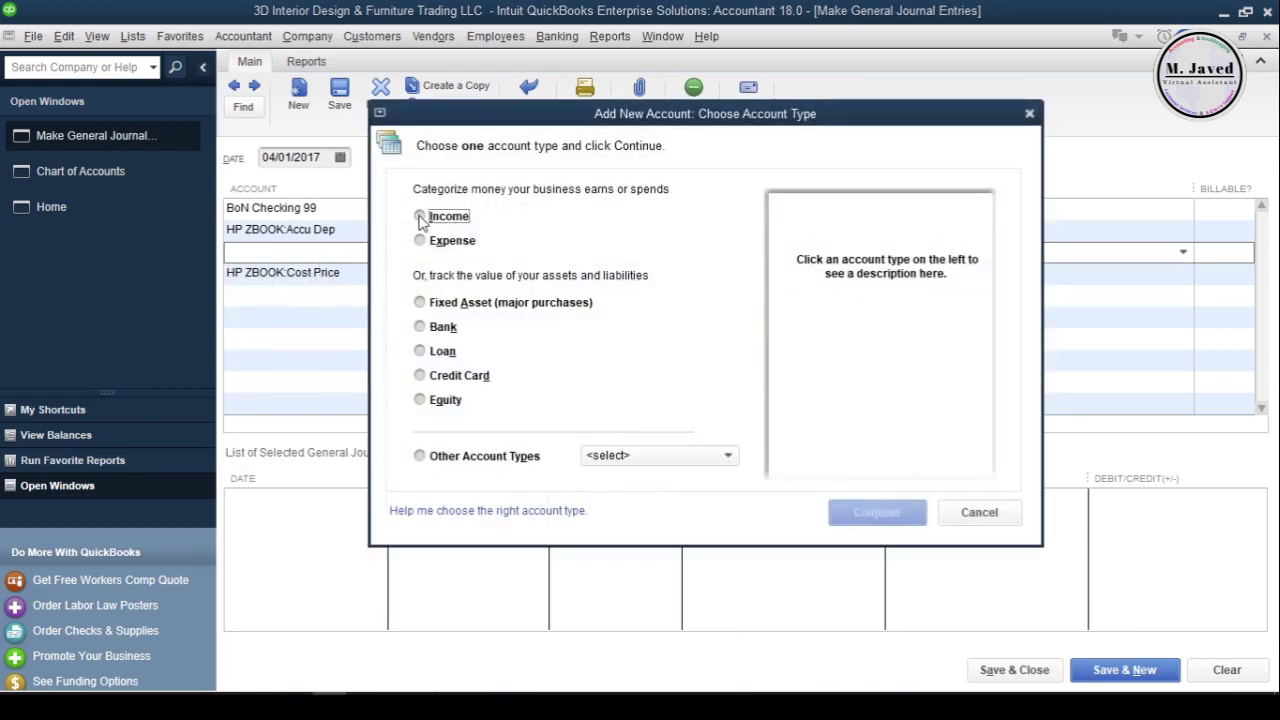
click(420, 458)
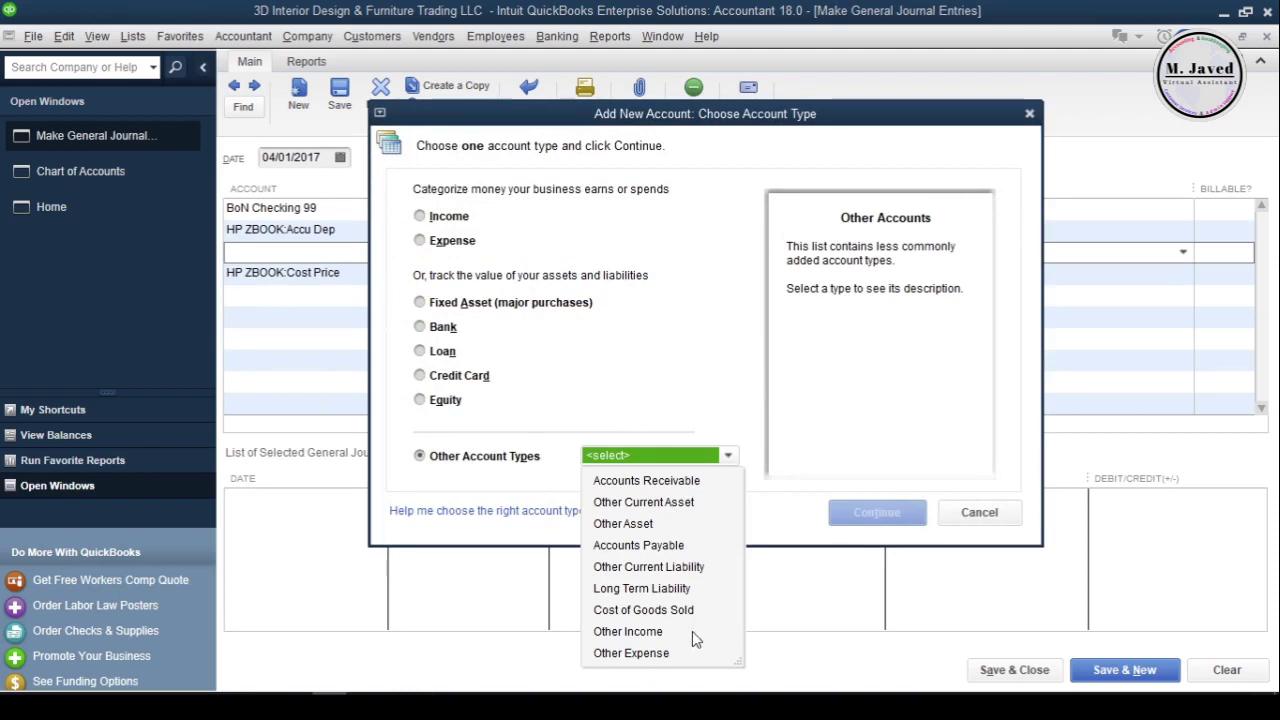
click(660, 655)
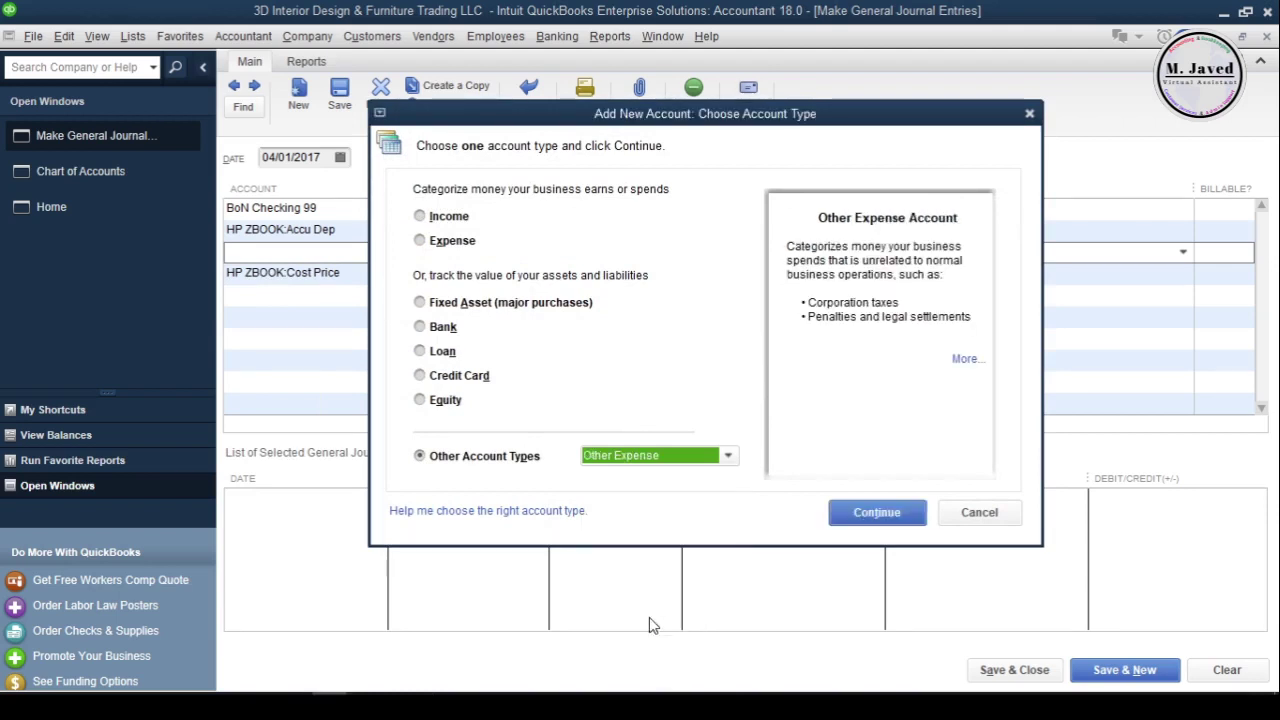
click(849, 510)
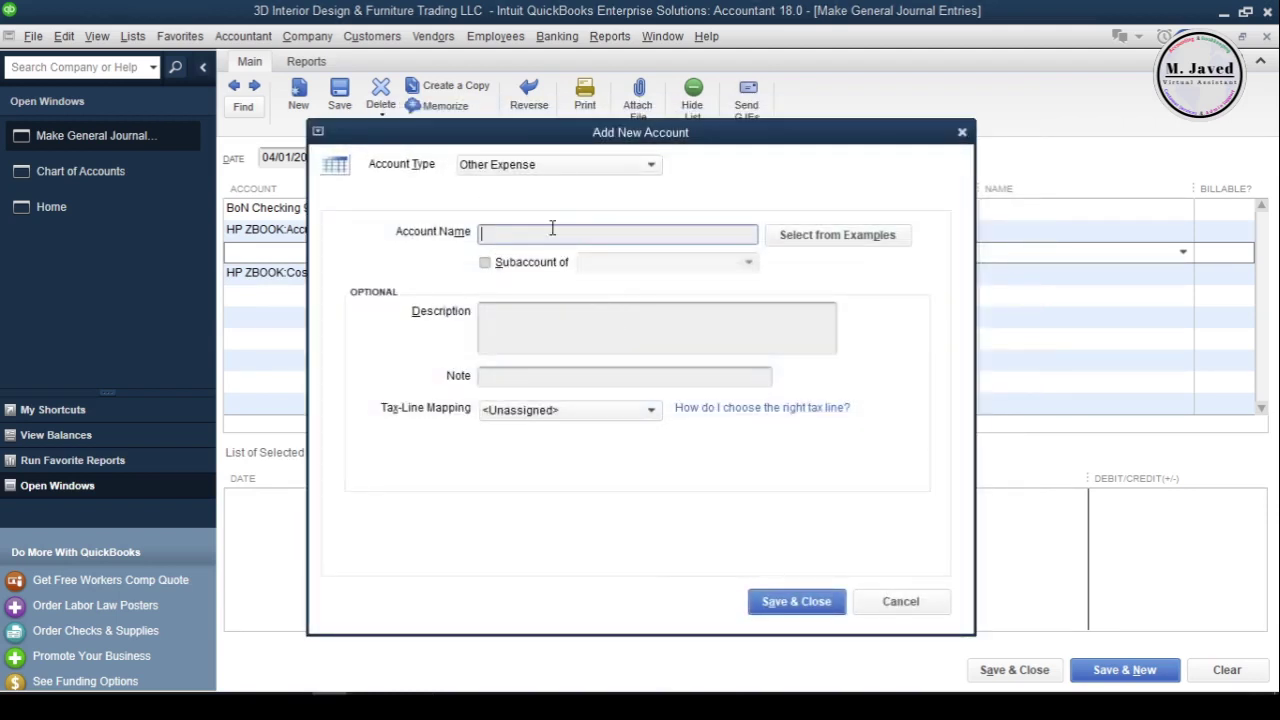
text(Loss Fixed Asset Sold)
click(594, 332)
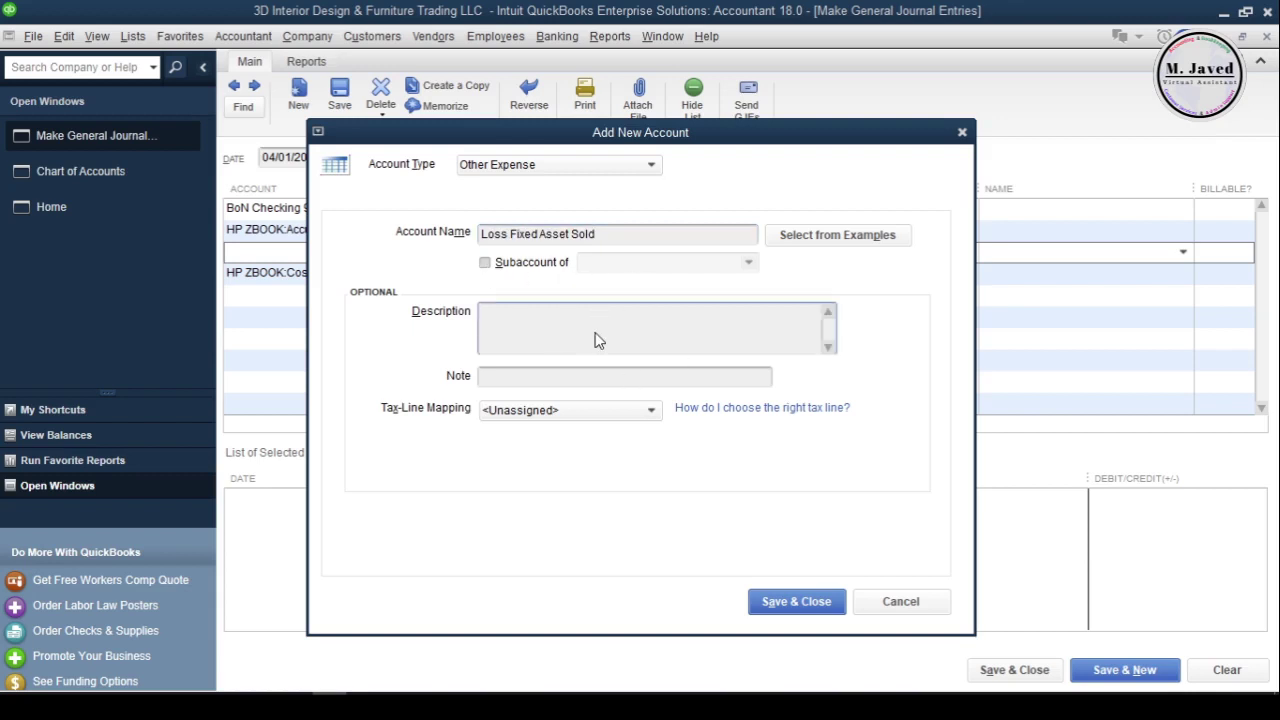
click(788, 603)
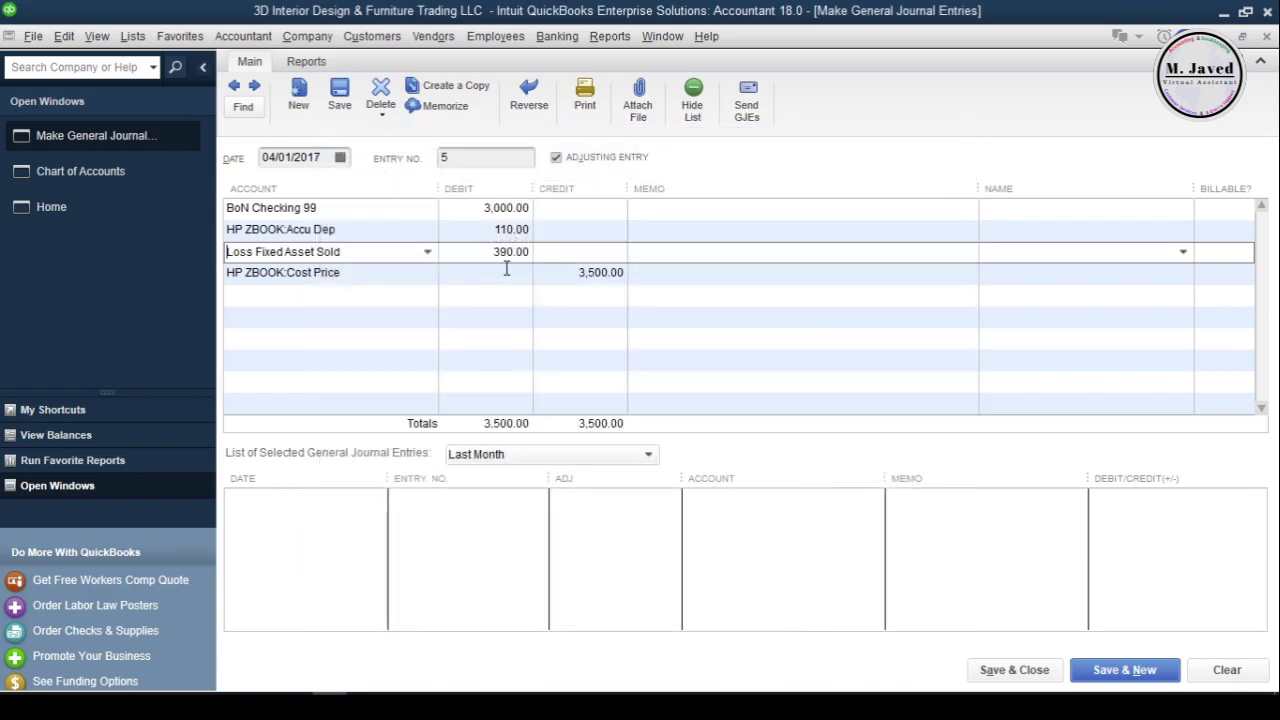
Step: Save entry 5 at 3,500.00 each side; check HP ZBOOK accounts and Loss Fixed Asset Sold
click(548, 273)
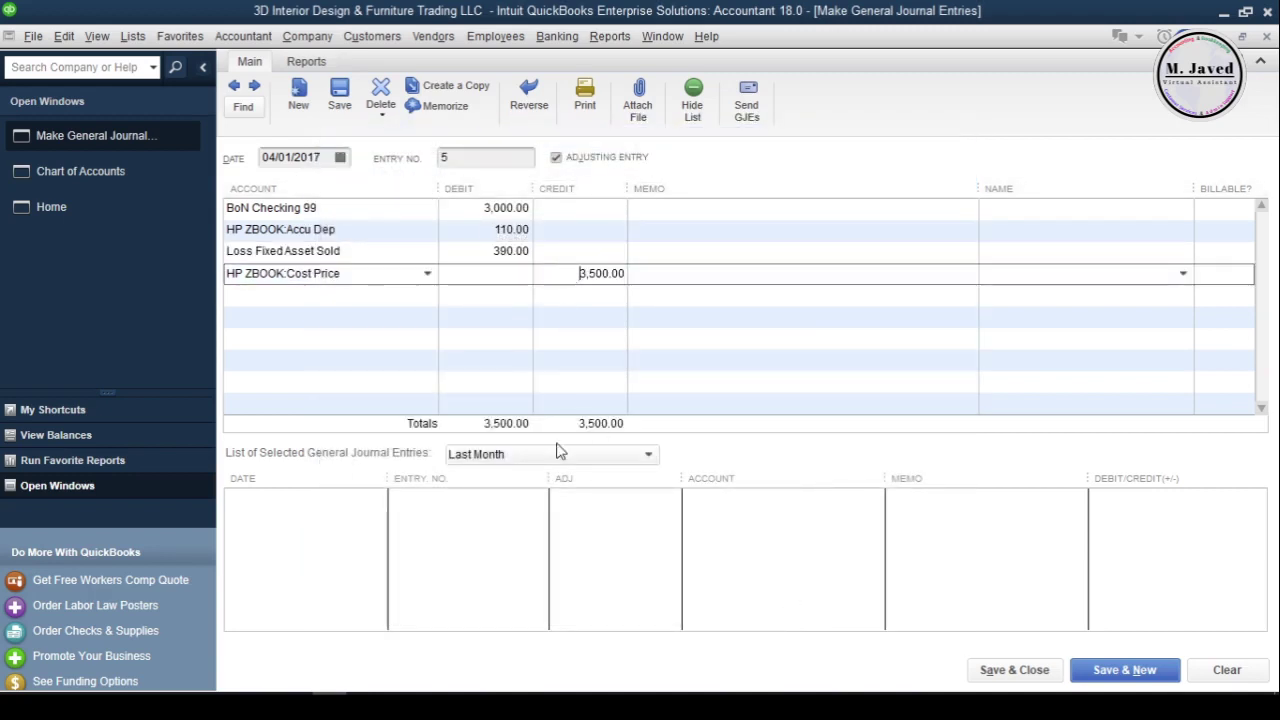
click(1012, 671)
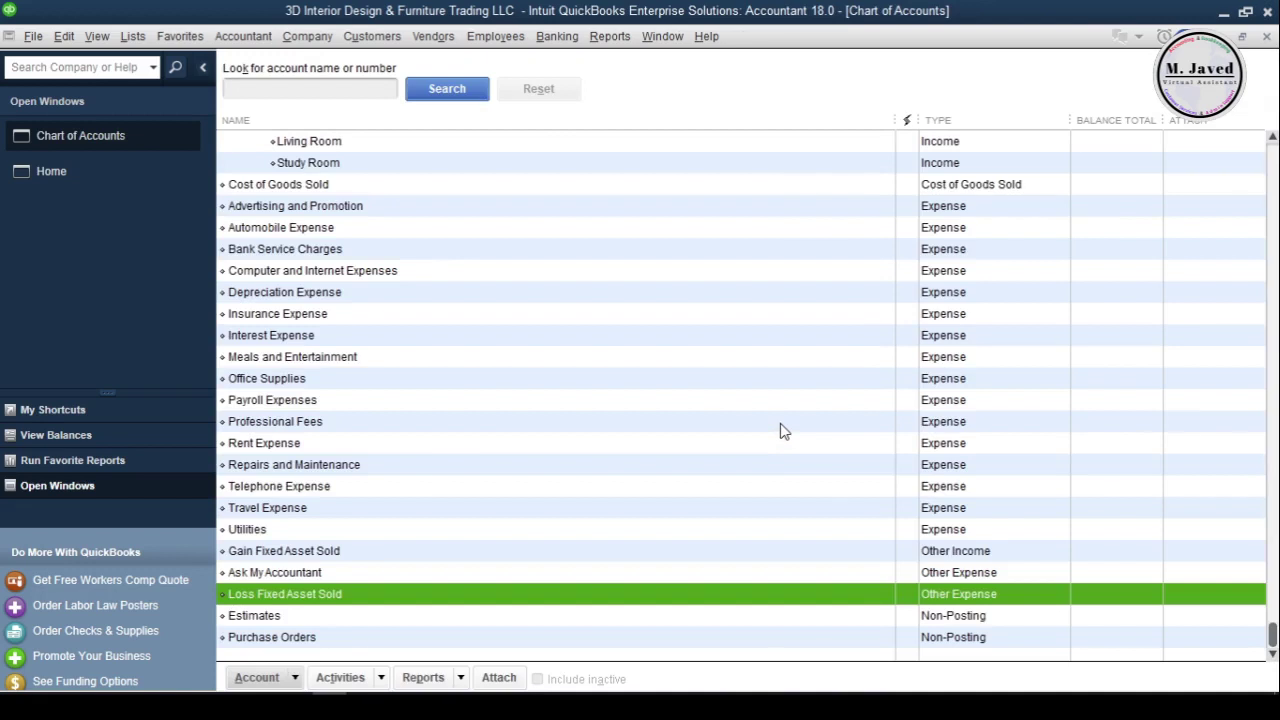
scroll(781, 428, up, 12)
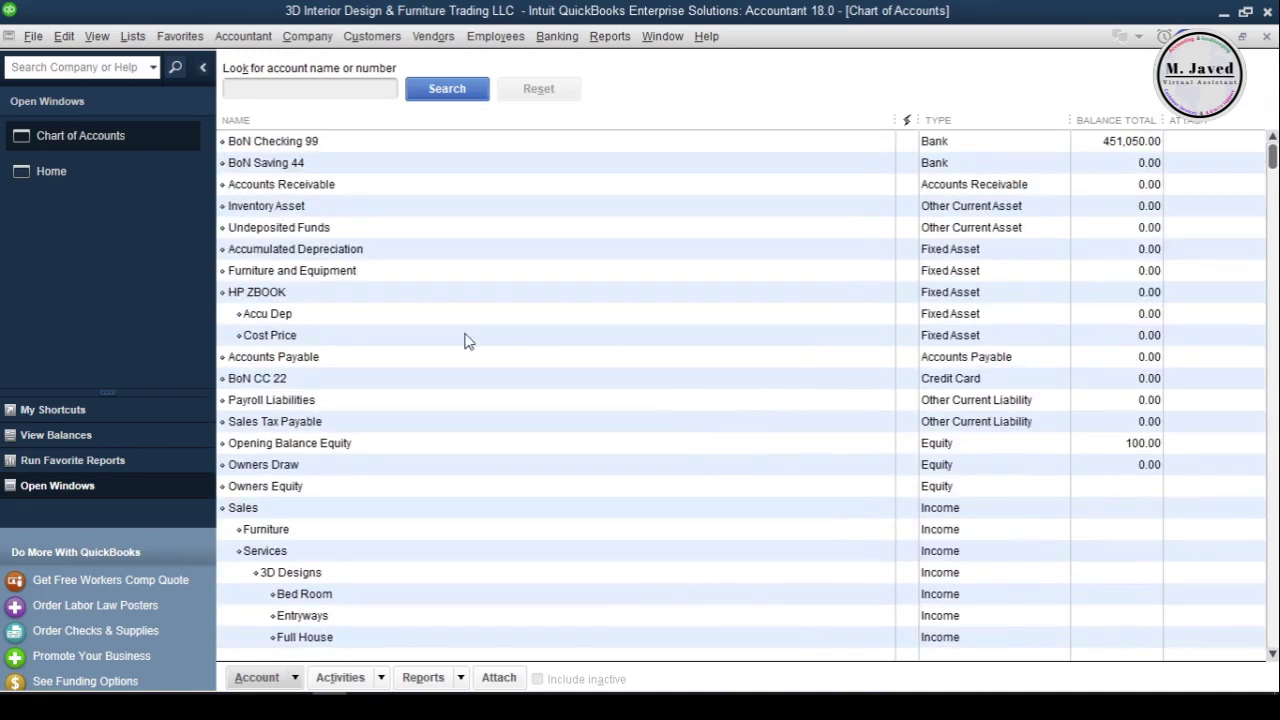
click(468, 340)
click(569, 312)
click(570, 294)
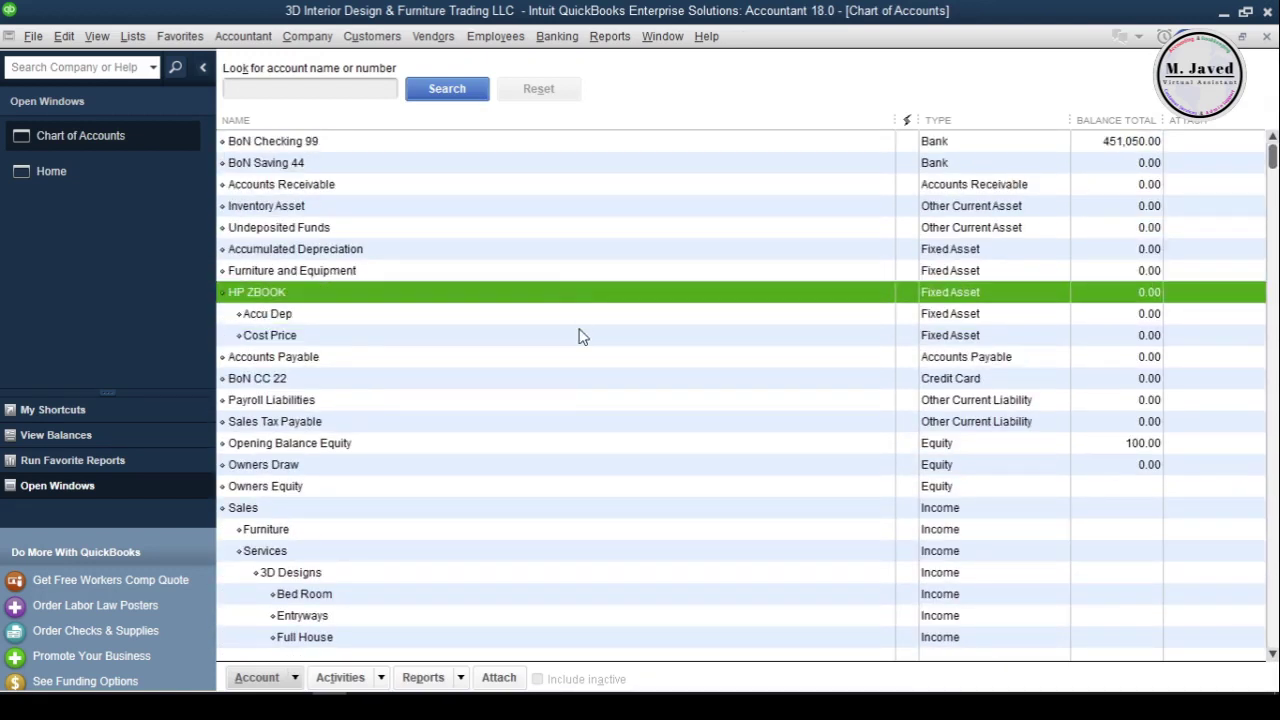
scroll(622, 350, down, 9)
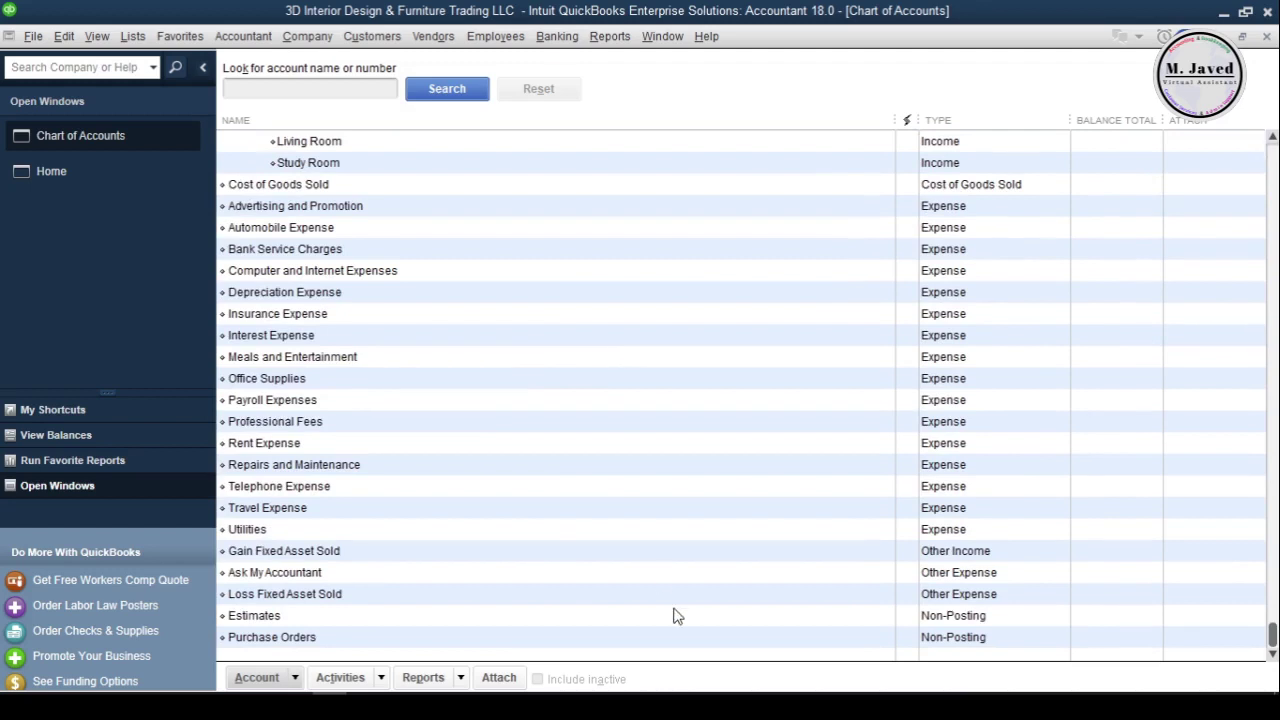
click(431, 597)
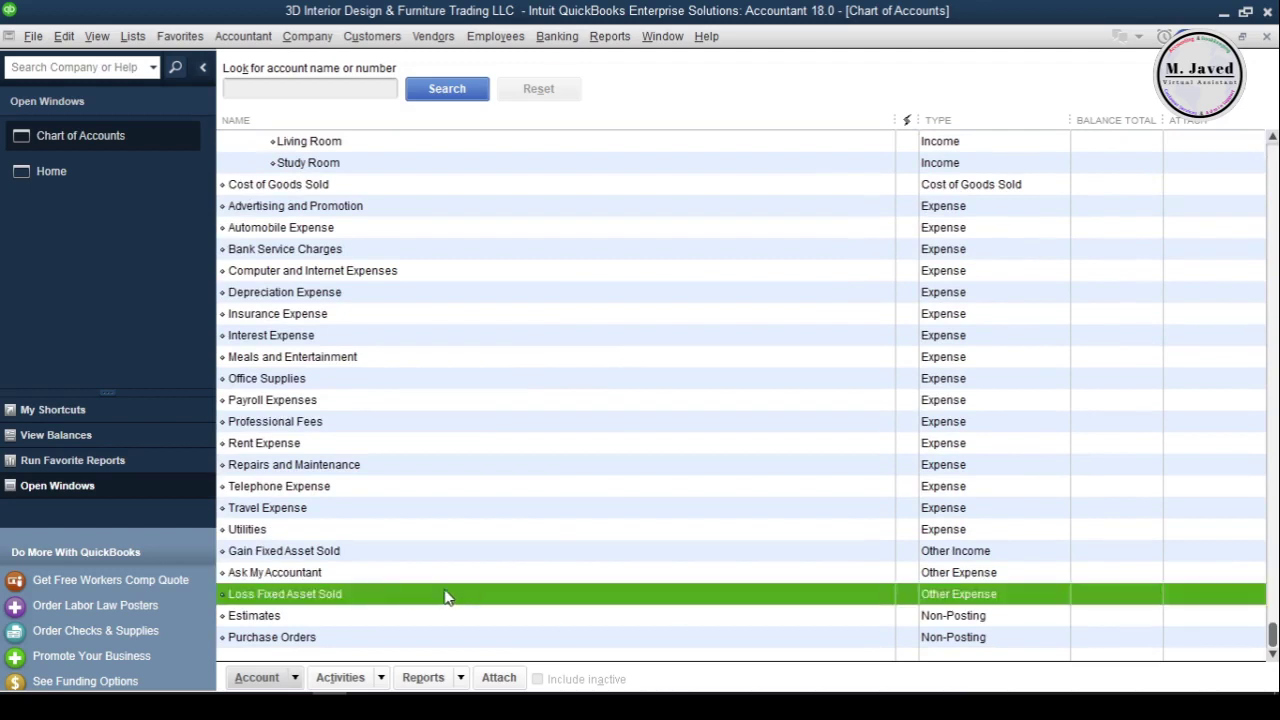
scroll(500, 450, up, 8)
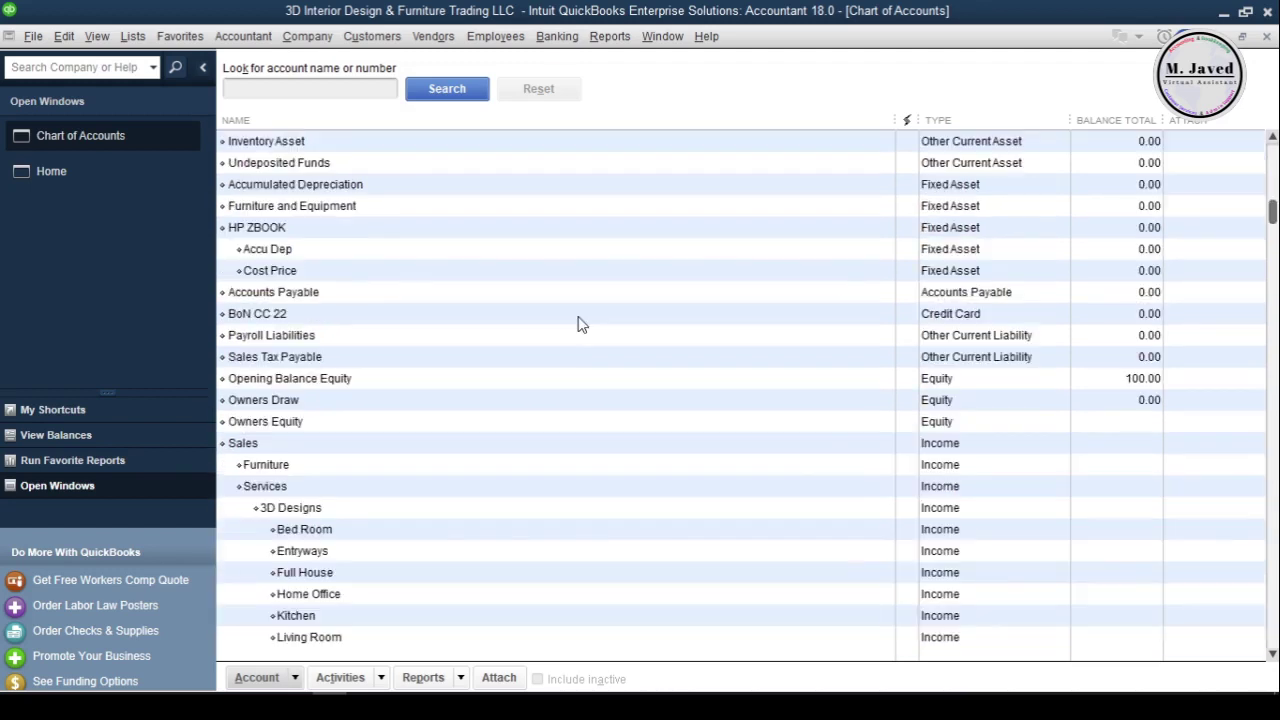
Step: Run Profit & Loss for 2017, showing the 390.00 loss and 450,950.00 net income
click(551, 37)
mouse_move(765, 240)
key(Right)
key(Return)
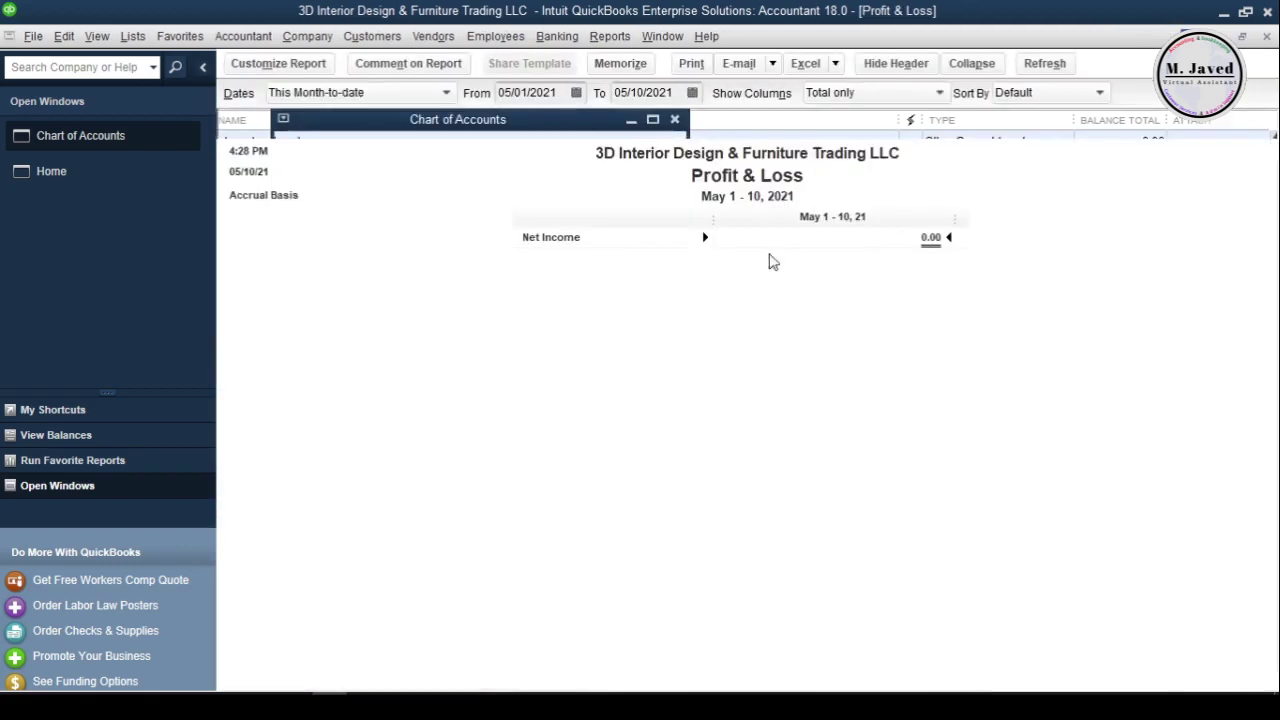
key(Tab)
text(01/01/2017)
key(Tab)
text(12/31/)
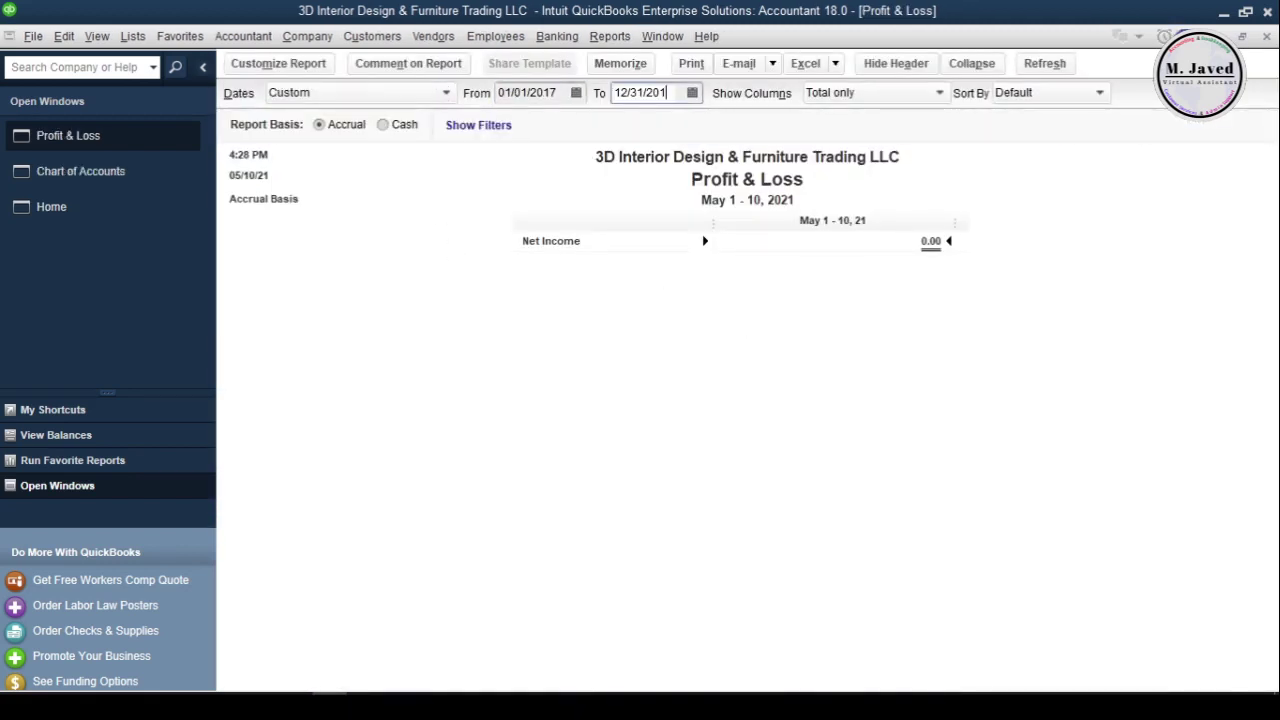
click(1045, 63)
scroll(960, 320, down, 3)
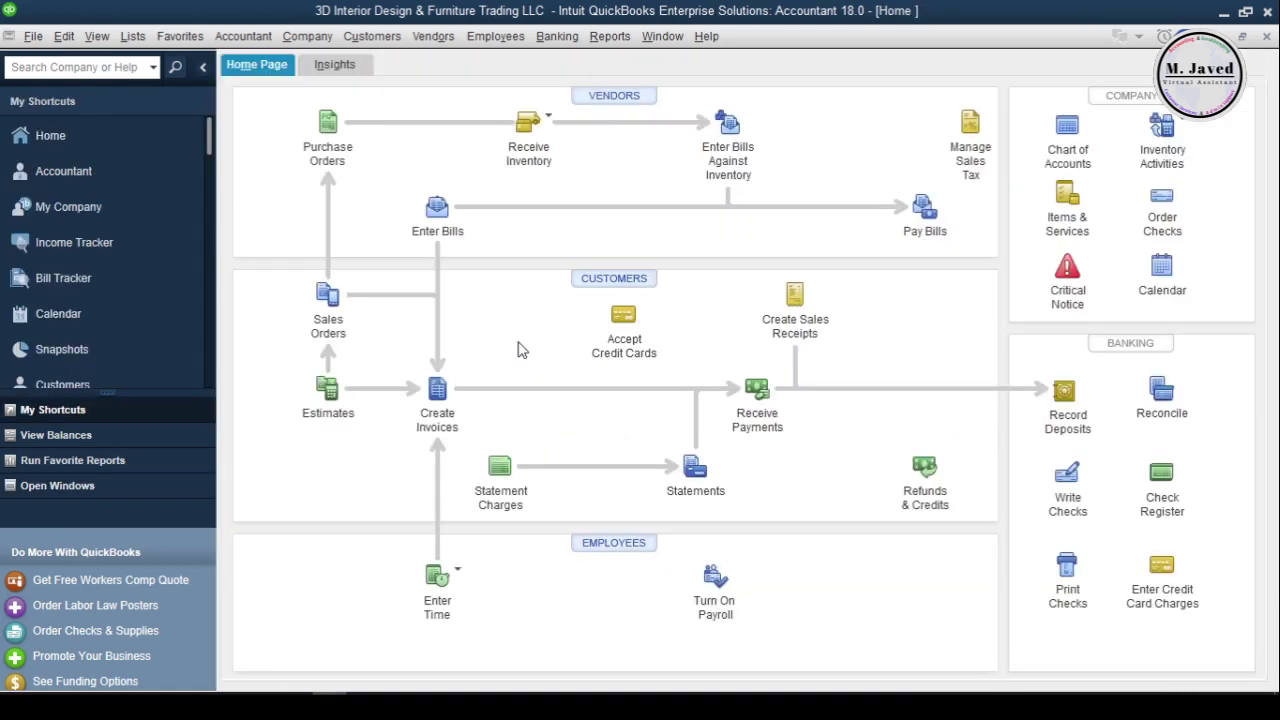
Step: Mark the HP ZBOOK asset sold on 04/01/2017 with 0.00 sales expense, and make it inactive
click(132, 36)
click(236, 104)
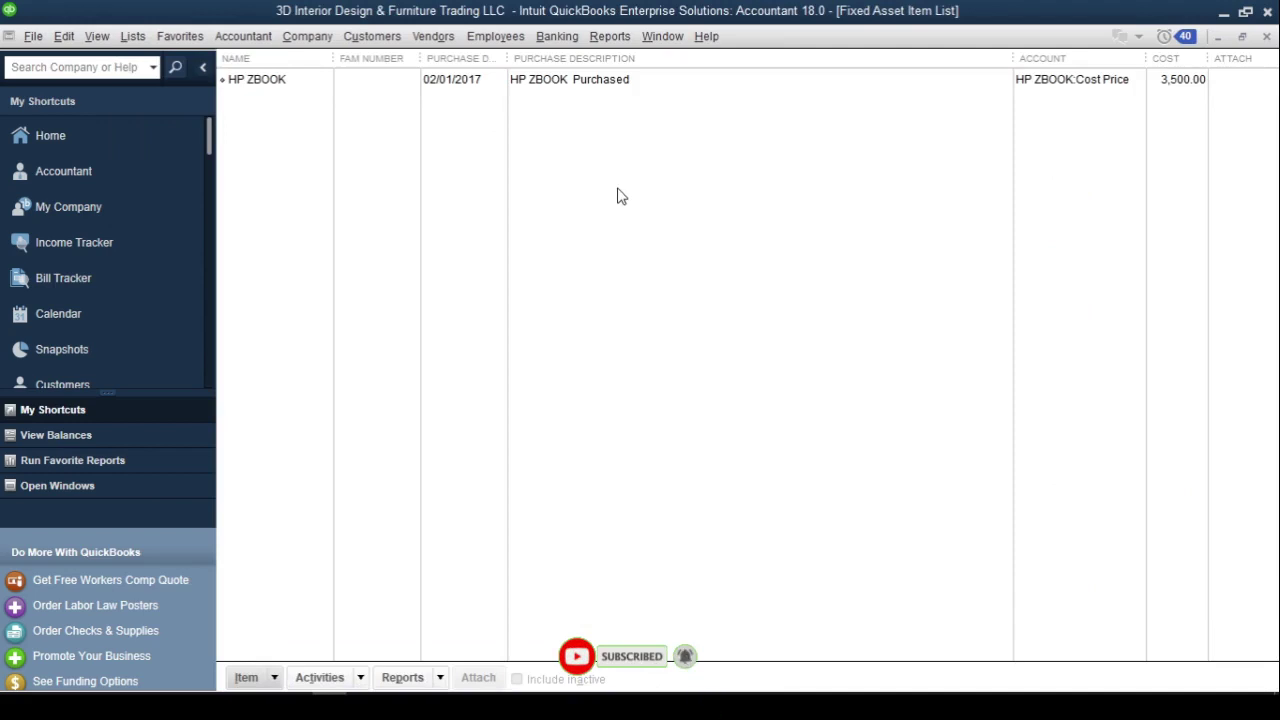
double_click(548, 80)
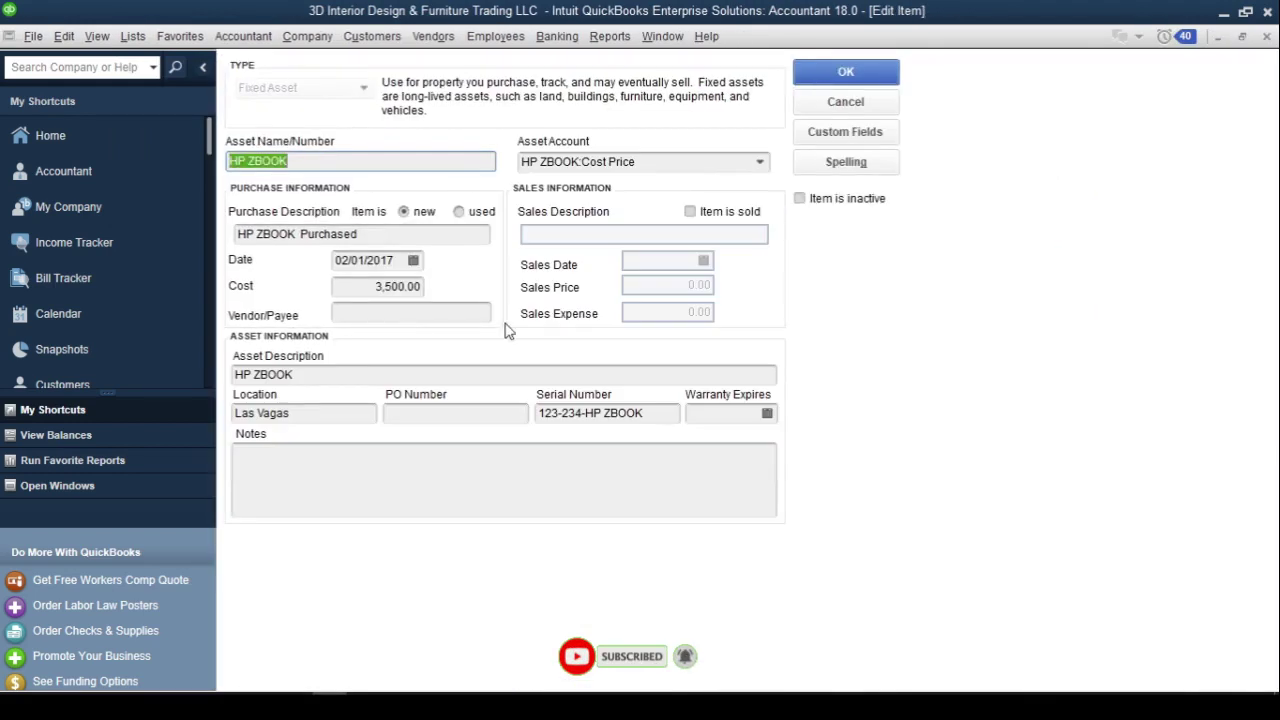
click(690, 211)
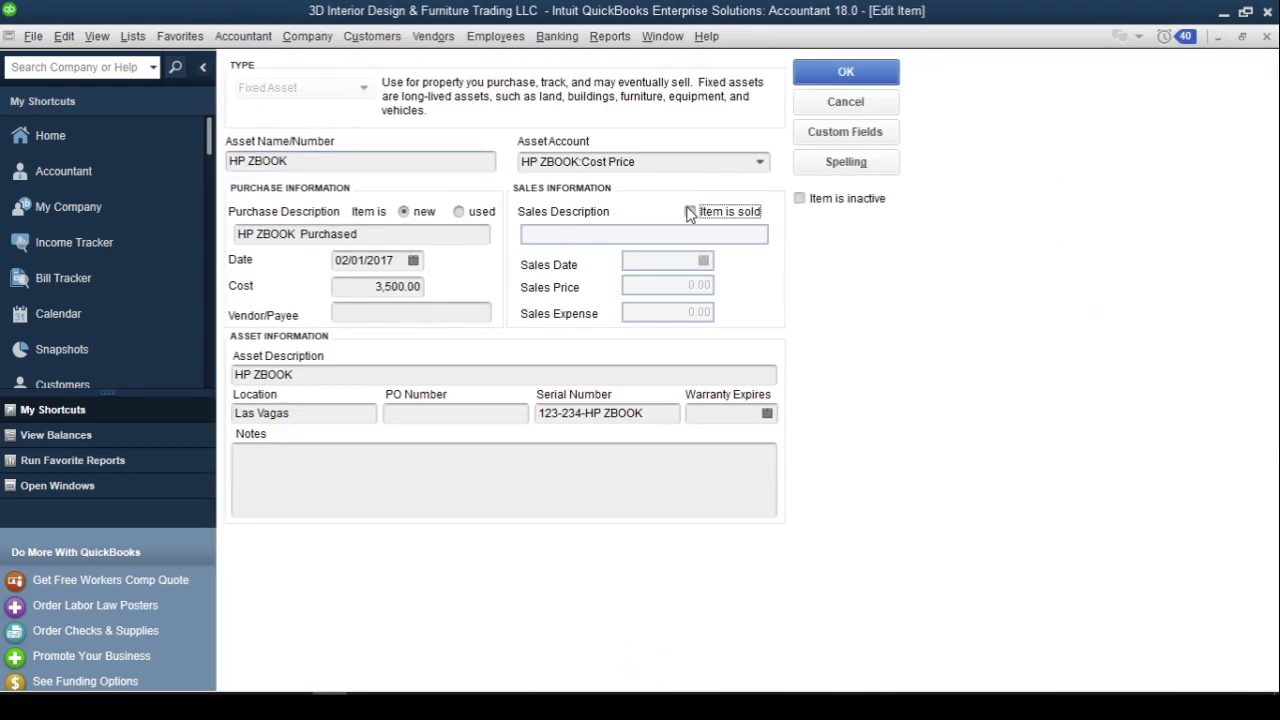
click(669, 261)
click(706, 263)
click(704, 262)
click(705, 310)
click(705, 311)
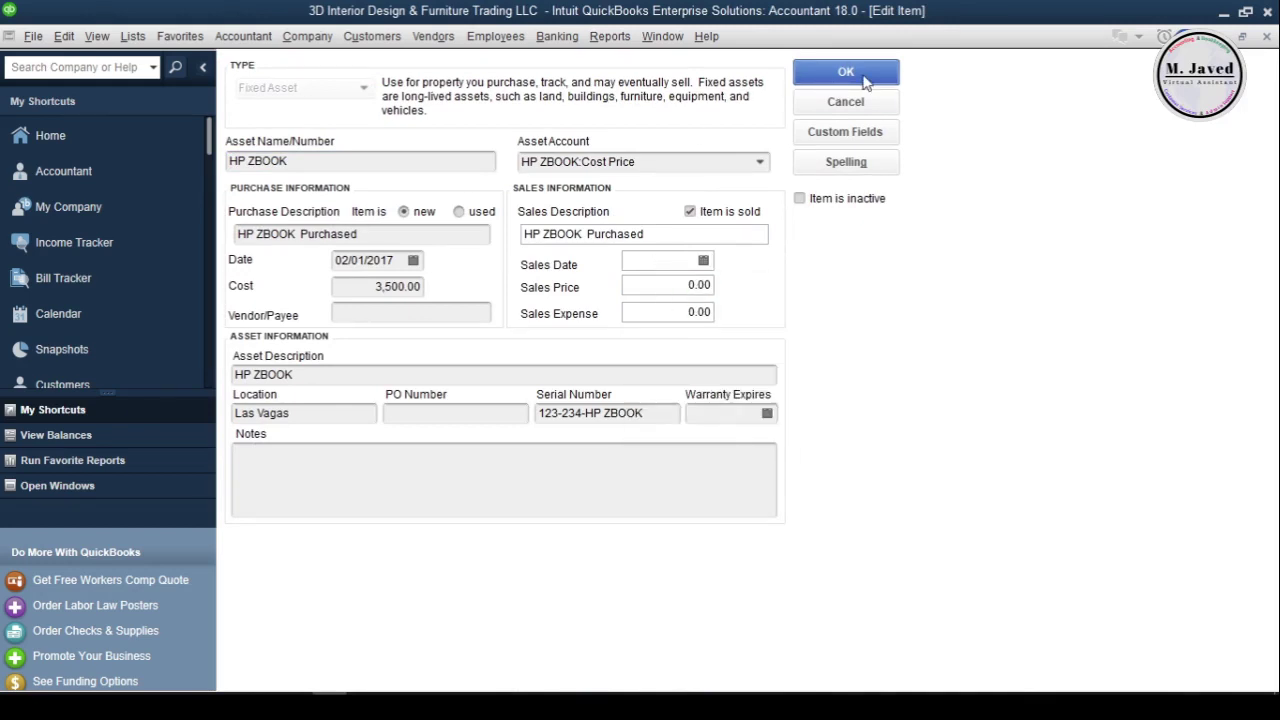
click(803, 199)
key(Return)
click(770, 417)
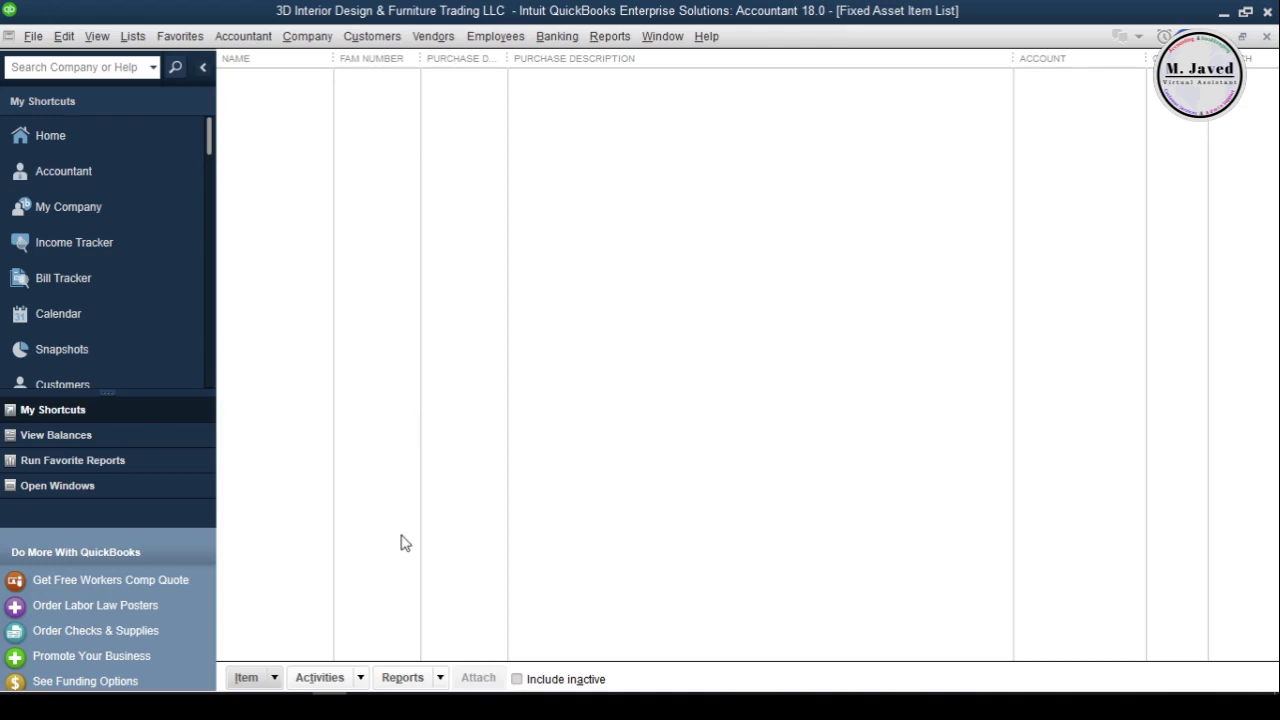
Step: Show inactive assets, reactivate HP ZBOOK, and close the Fixed Asset Item List
click(517, 680)
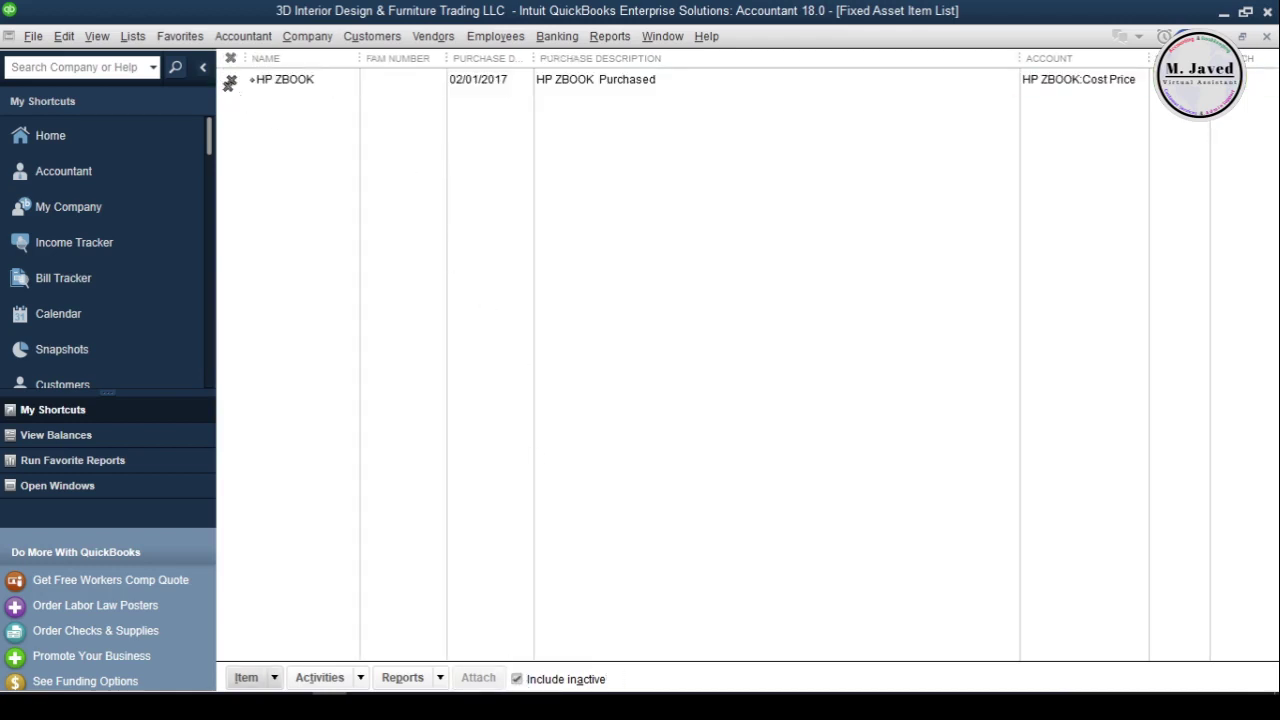
click(231, 80)
key(Escape)
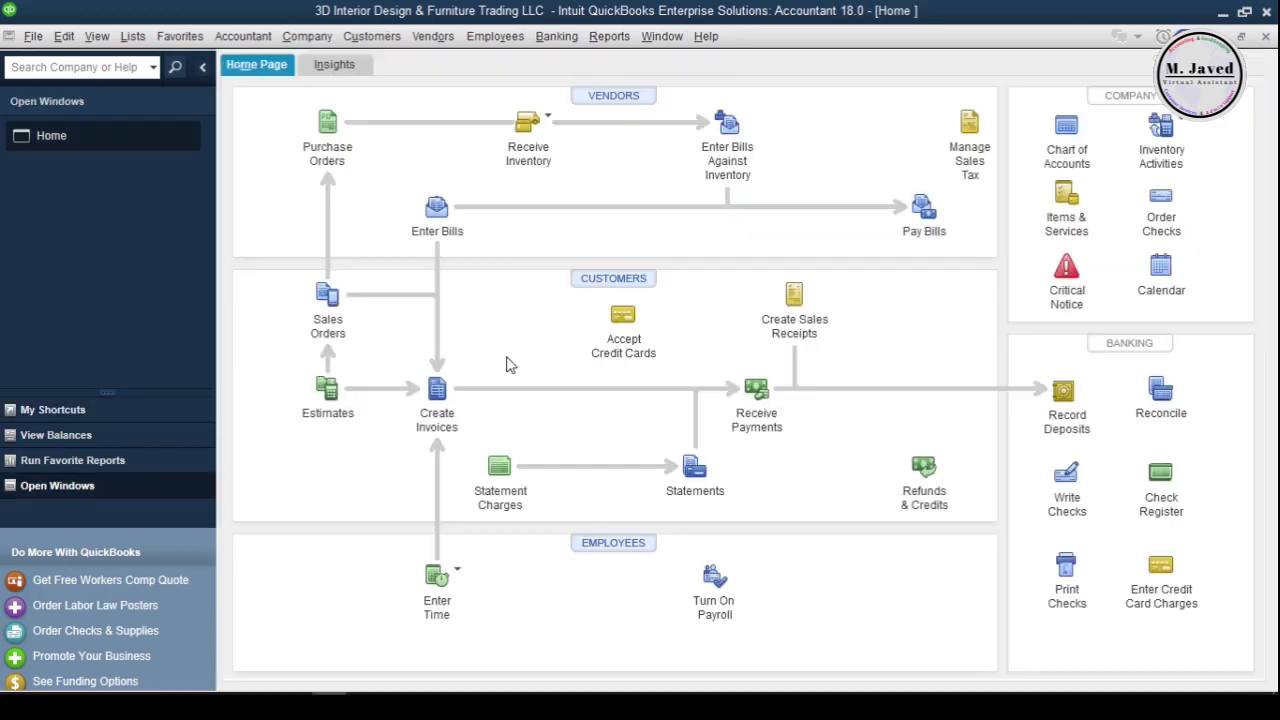